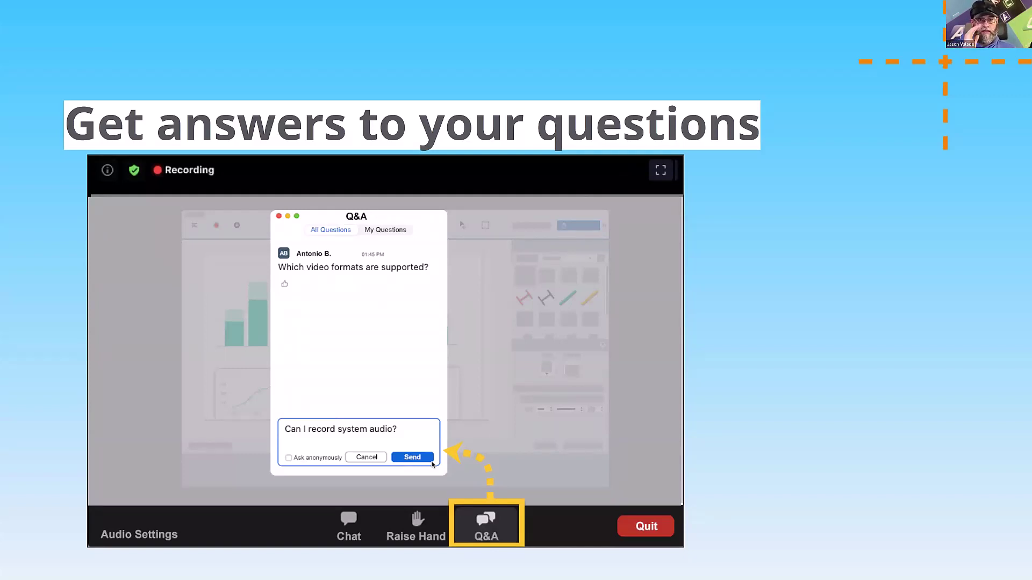
End the slideshow on the live transcription slide, put the browser away and switch to Snagit Editor.
left_click(810, 407)
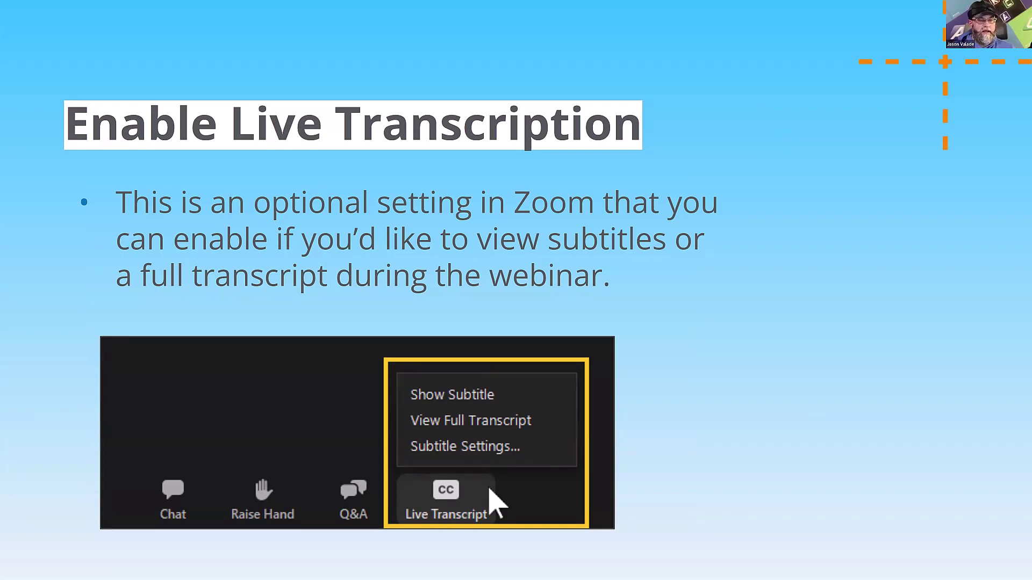
key("Escape")
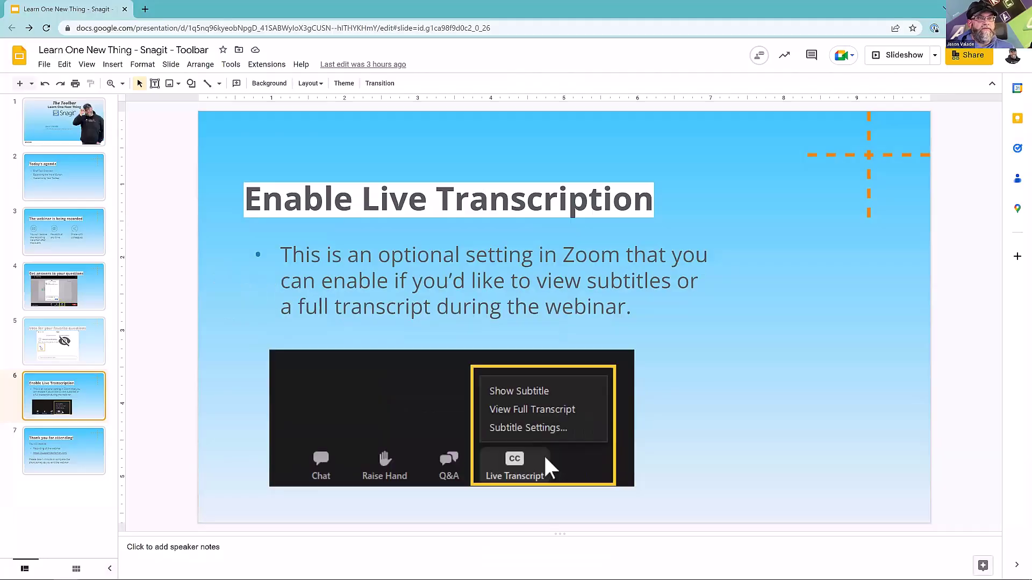
left_click(970, 8)
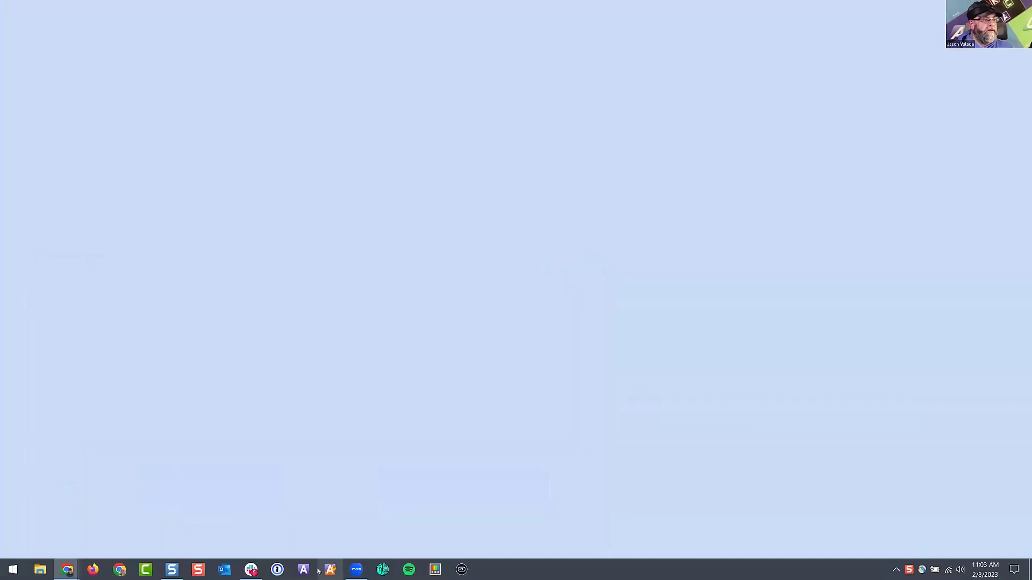
left_click(172, 569)
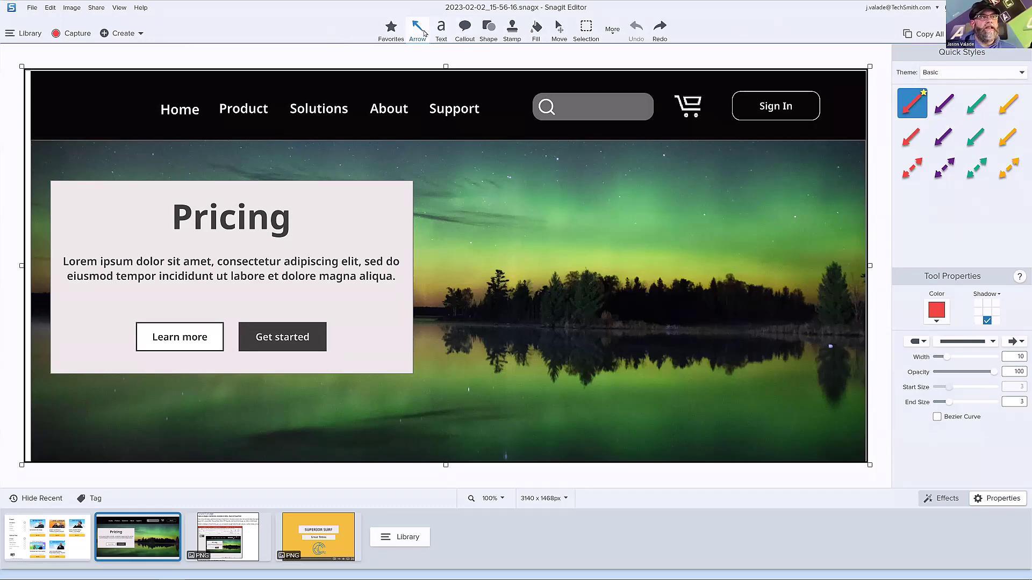
Activate the Text, Callout and Shape tools one after another to view their quick styles and properties.
left_click(441, 31)
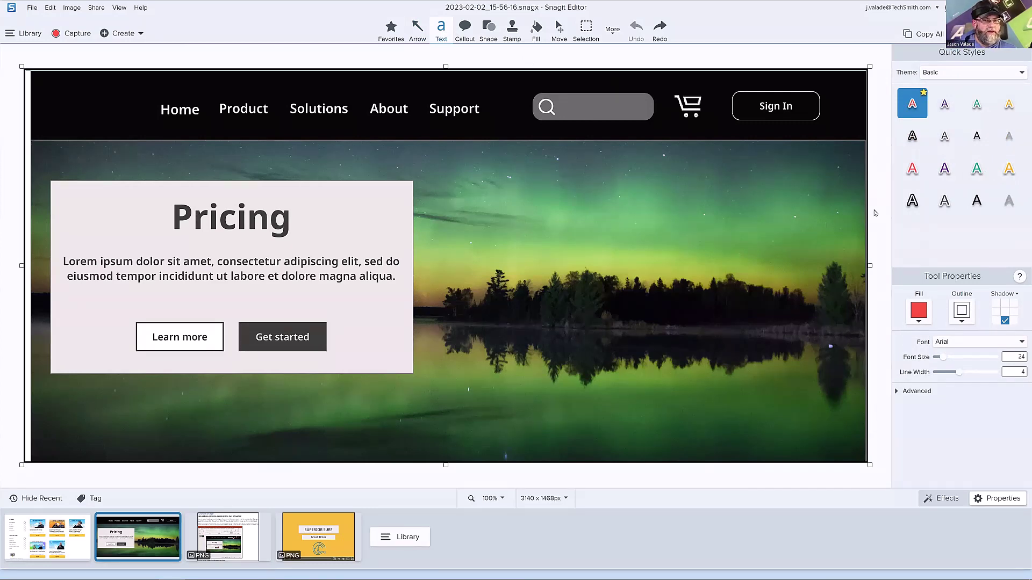
left_click(473, 32)
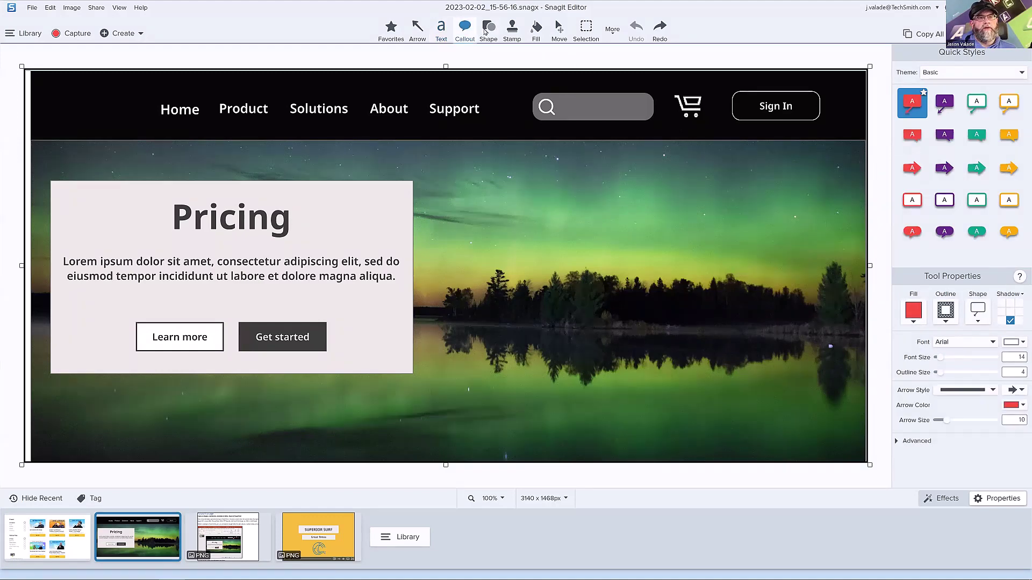
left_click(485, 32)
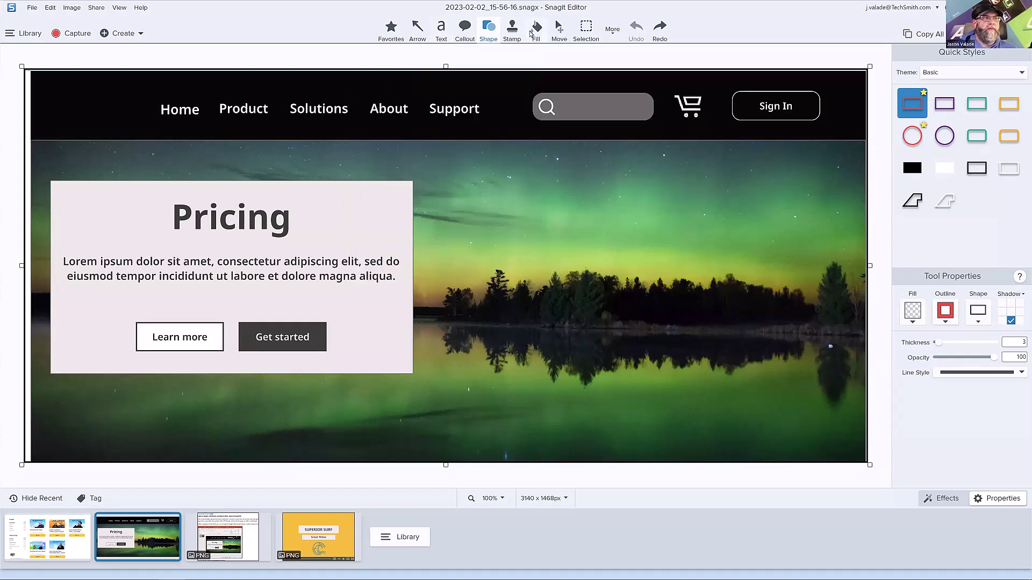
mouse_move(531, 33)
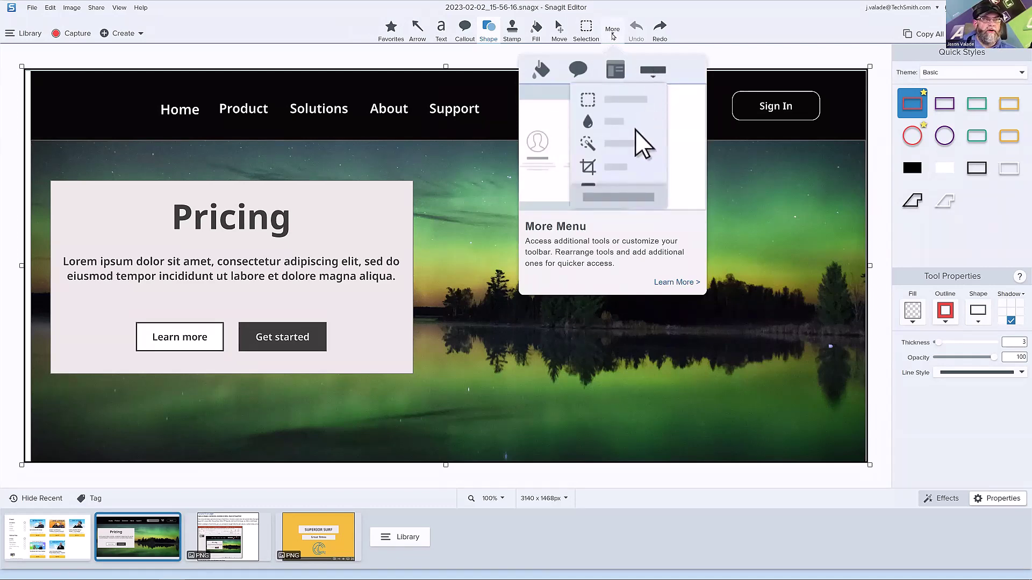
Activate the Blur tool and the Step tool from the additional tools to view their options.
left_click(612, 33)
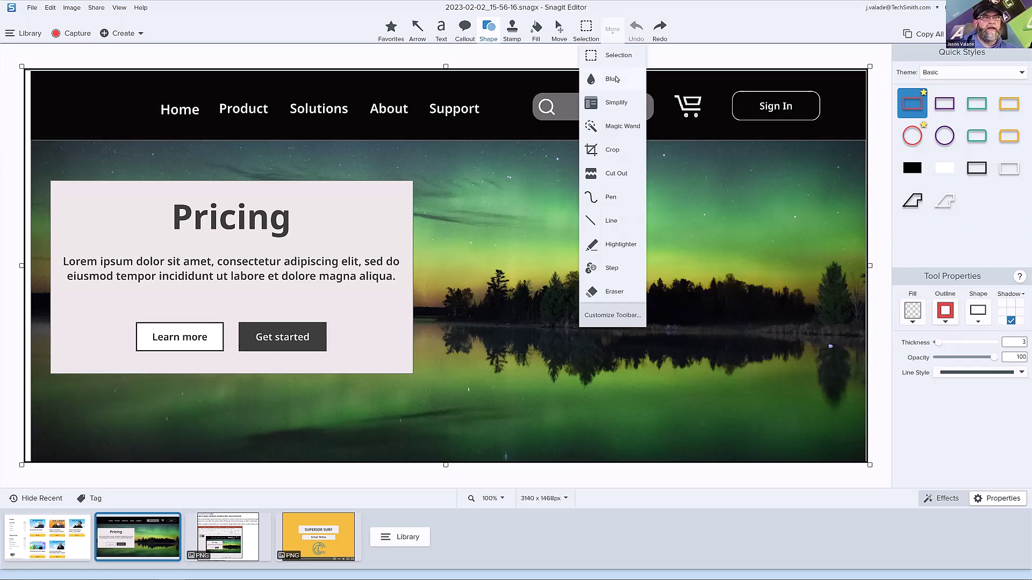
left_click(613, 79)
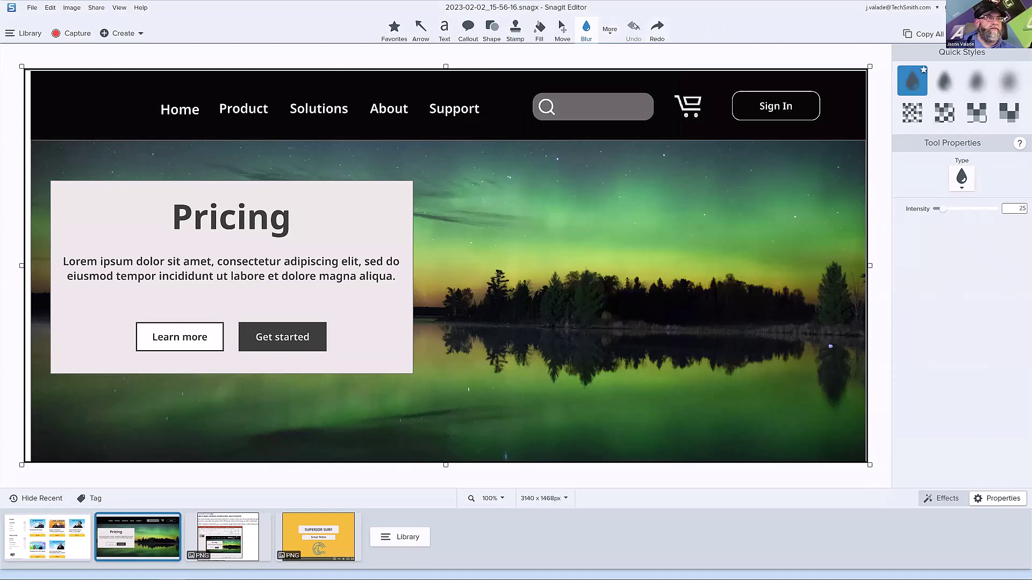
left_click(611, 30)
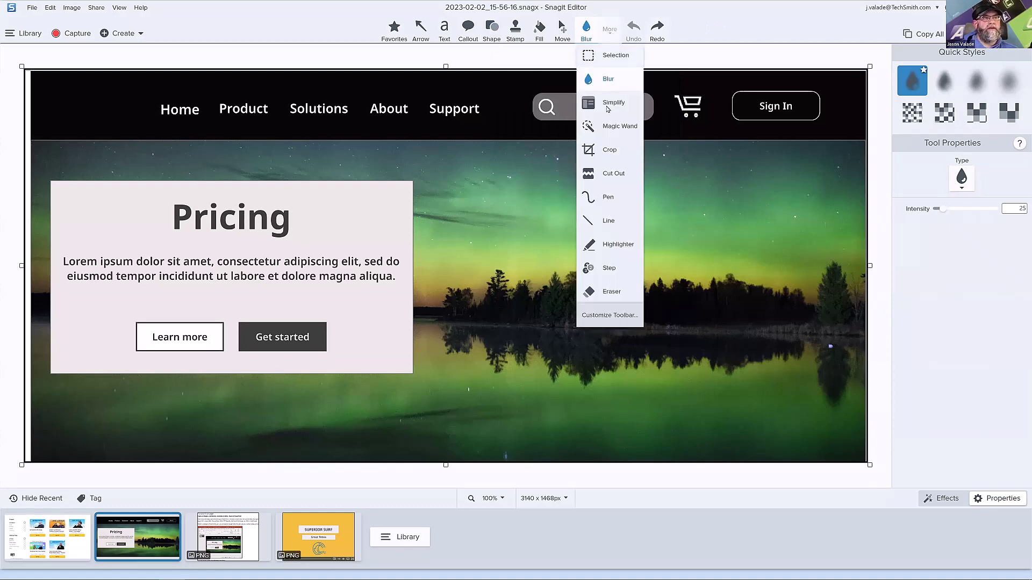
left_click(608, 265)
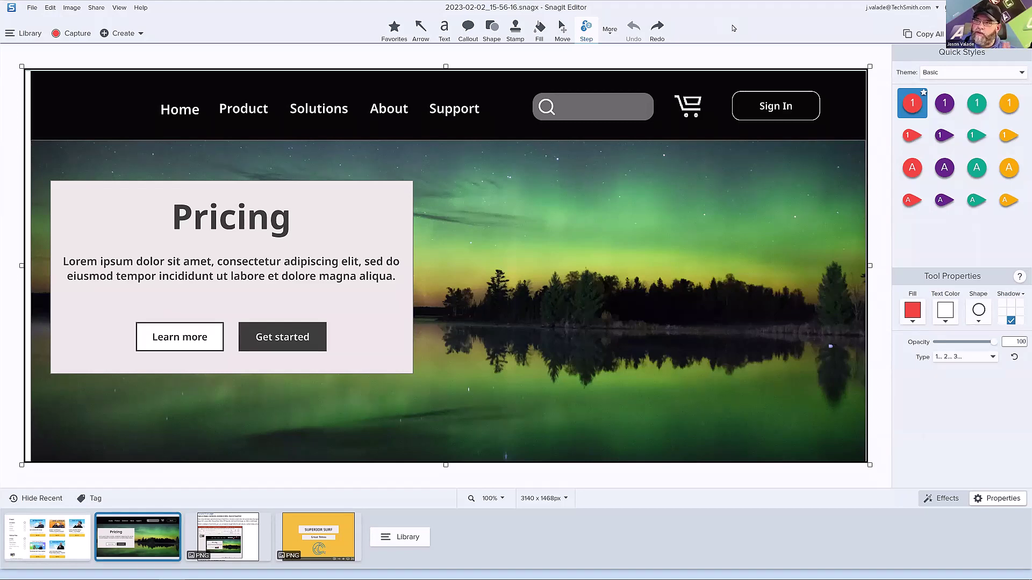
Start customizing the toolbar and remove the Shape, Stamp and Fill tools from it.
left_click(611, 29)
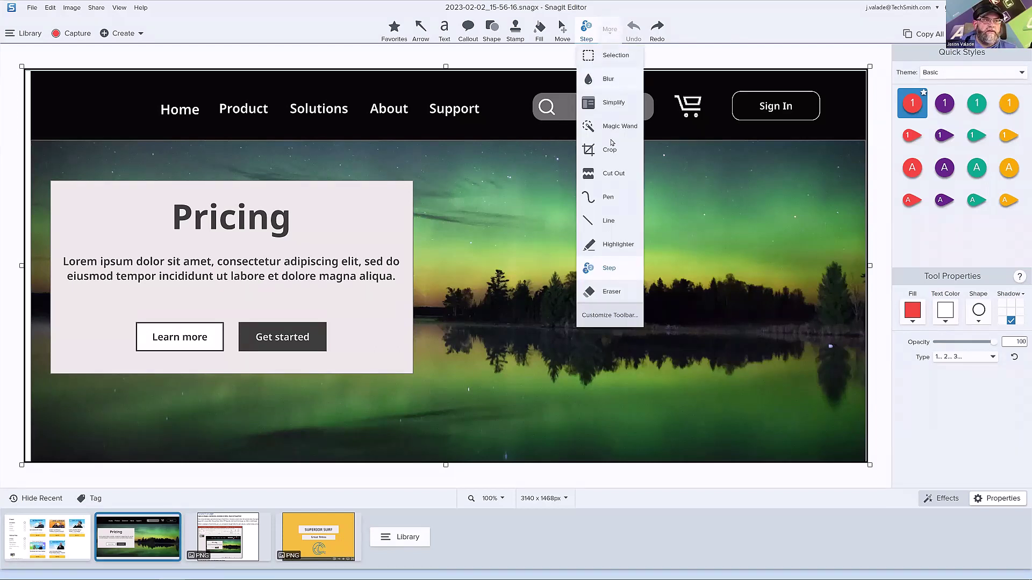
left_click(608, 317)
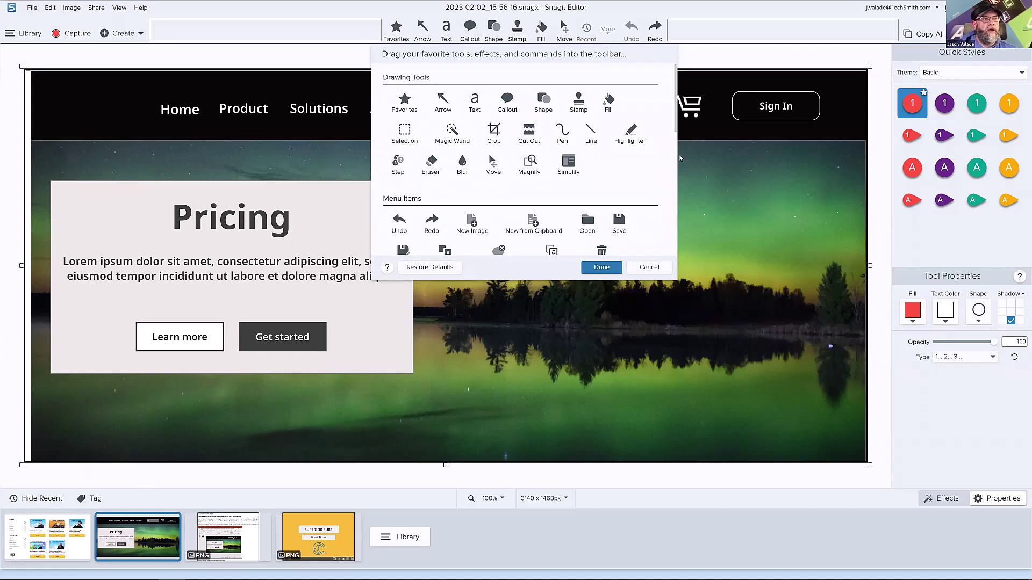
mouse_move(675, 112)
left_mouse_down()
mouse_move(664, 246)
mouse_move(664, 100)
left_mouse_up()
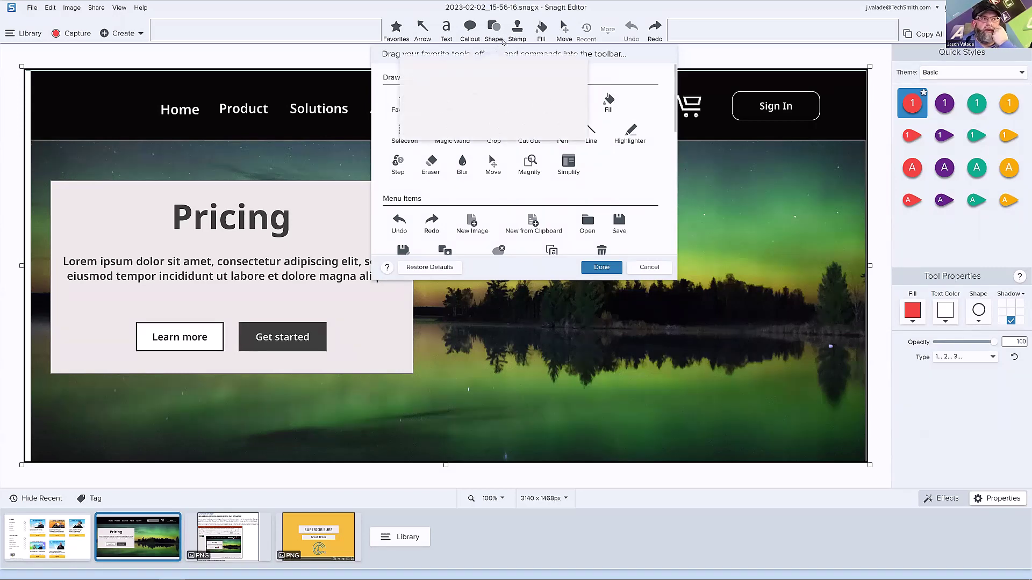
left_click_drag(503, 41, 510, 196)
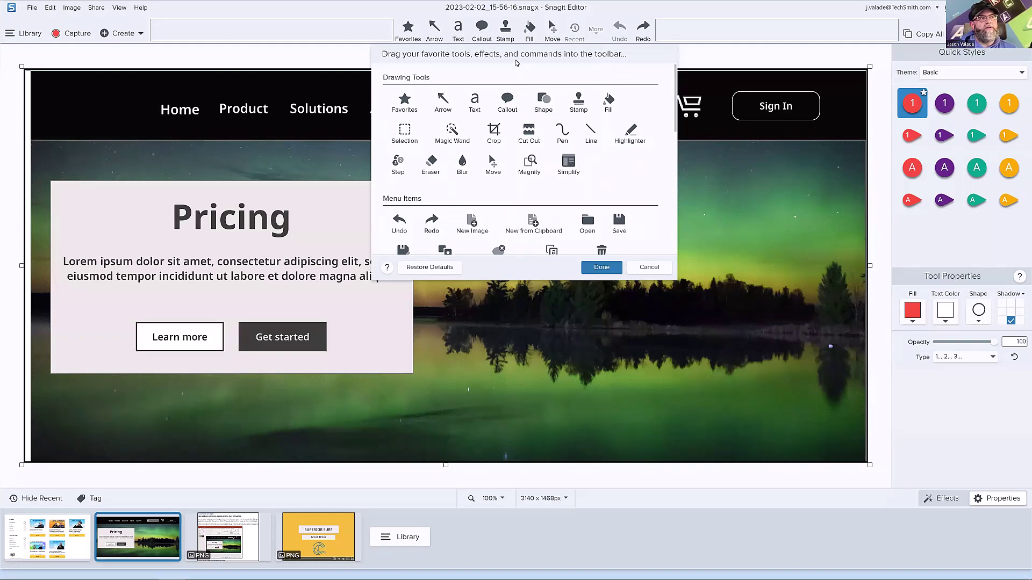
left_click_drag(508, 36, 511, 212)
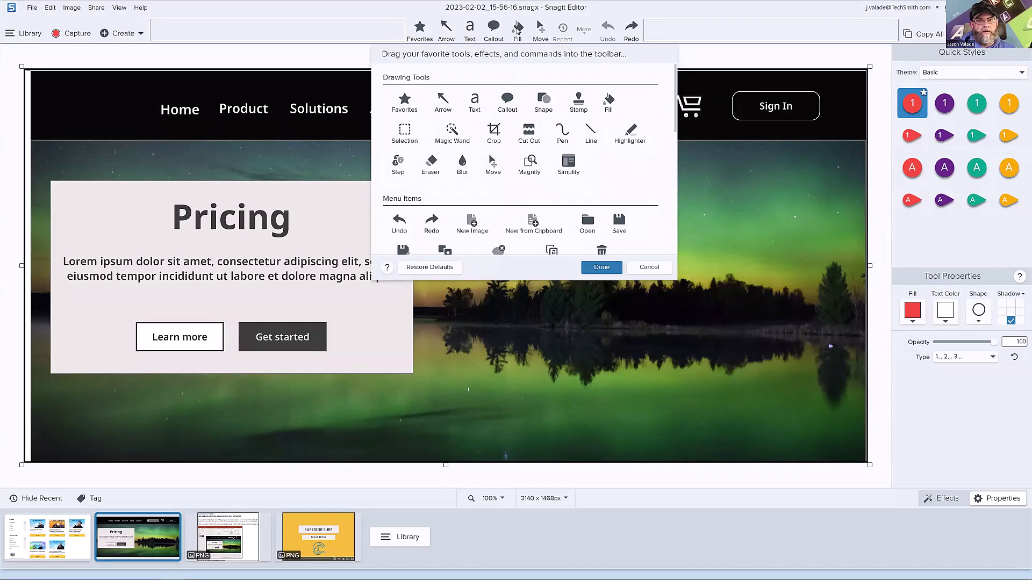
left_click_drag(517, 32, 505, 223)
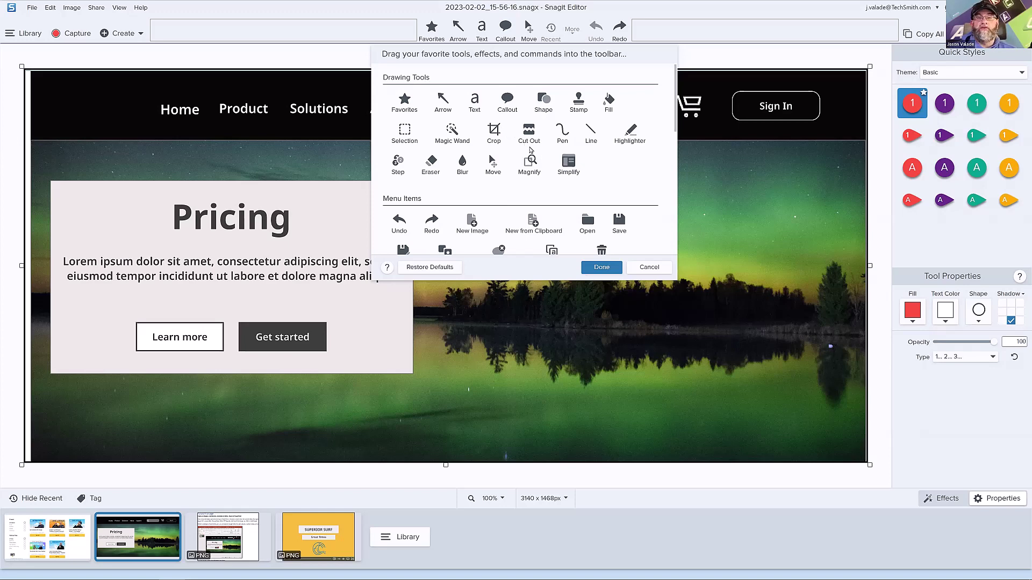
Add Cut Out between Favorites and Arrow, Step between Text and Callout, and Print beside Create on the toolbar.
left_click_drag(530, 137, 444, 31)
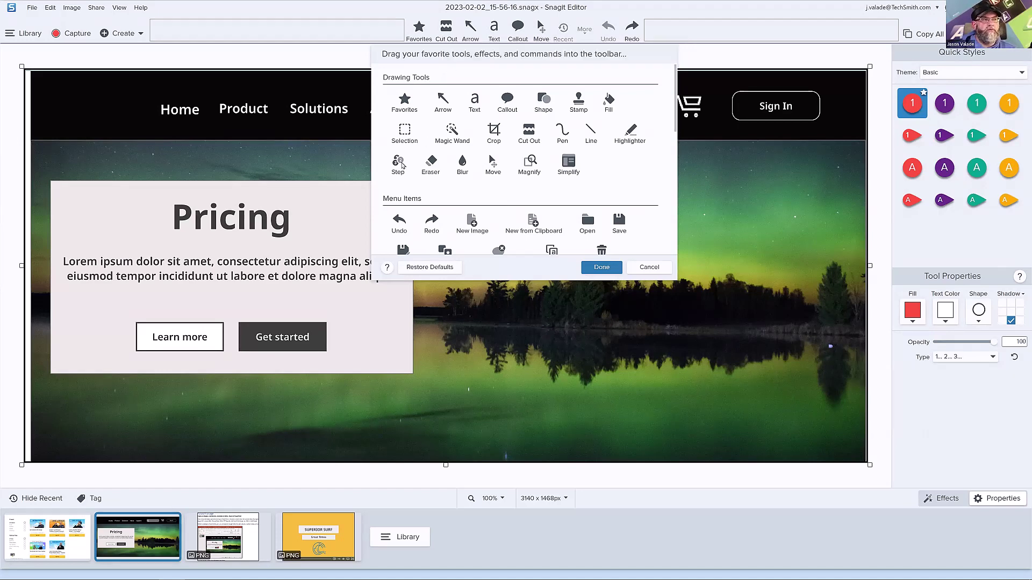
left_click_drag(401, 162, 516, 39)
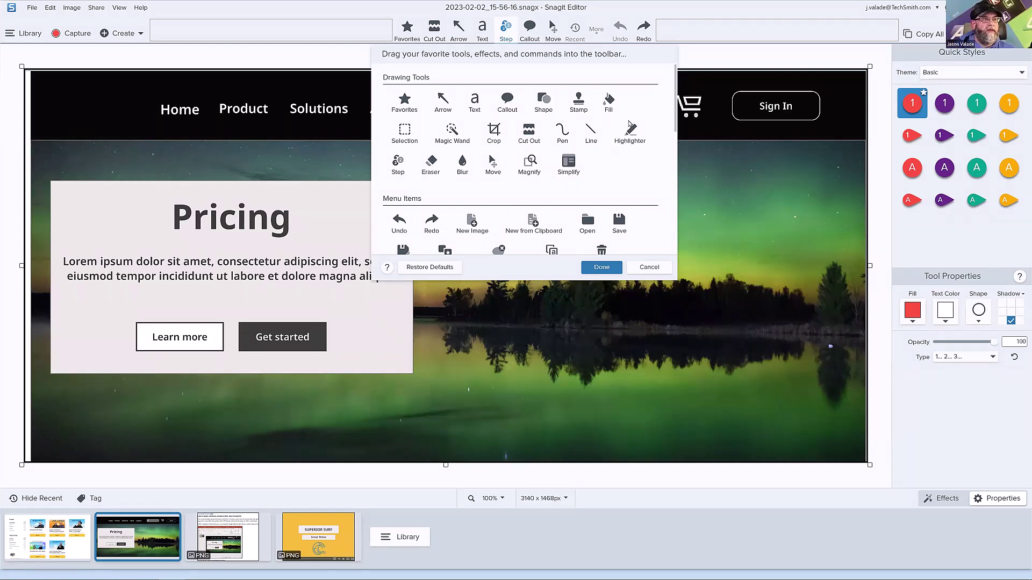
scroll(652, 112, "down", 3)
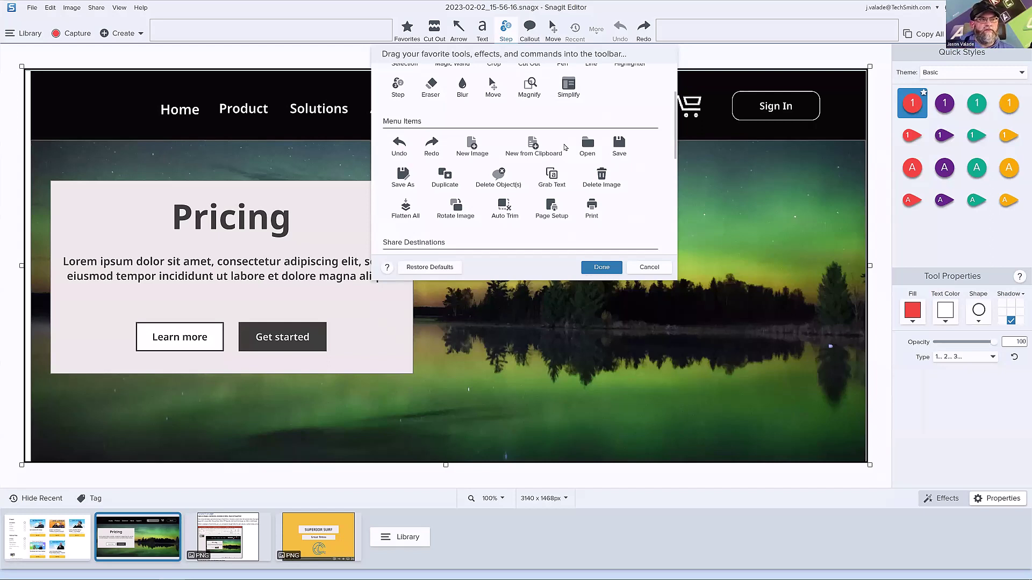
left_click_drag(591, 207, 155, 31)
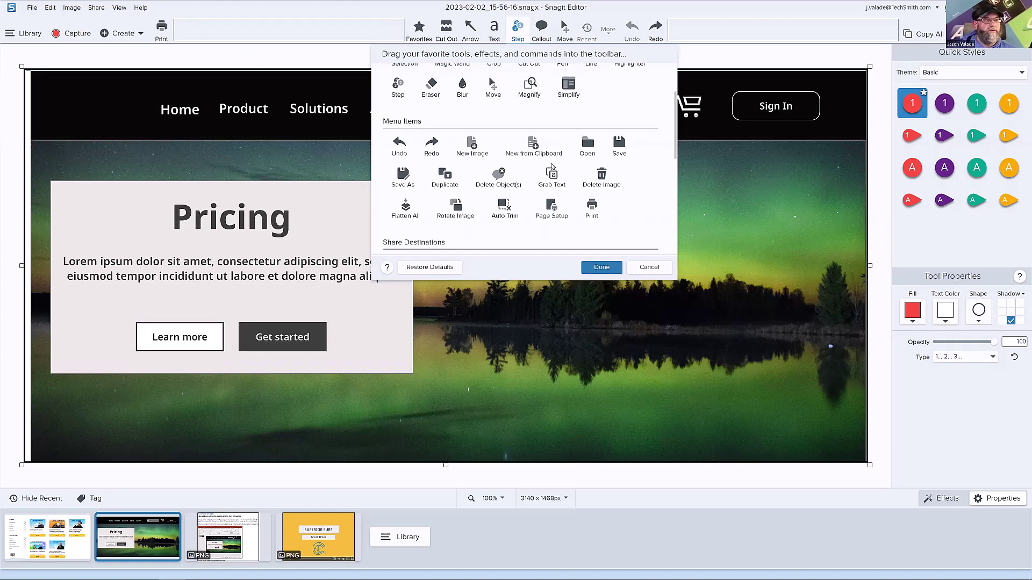
Look over the available share destinations and save the toolbar customization.
scroll(556, 166, "down", 1)
scroll(557, 167, "down", 1)
scroll(556, 167, "down", 2)
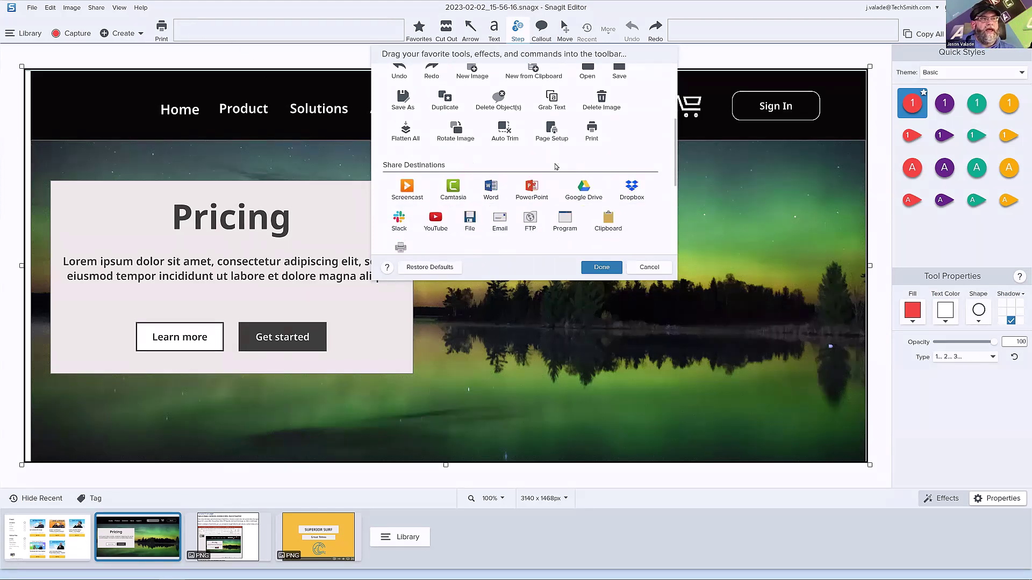
scroll(558, 195, "down", 1)
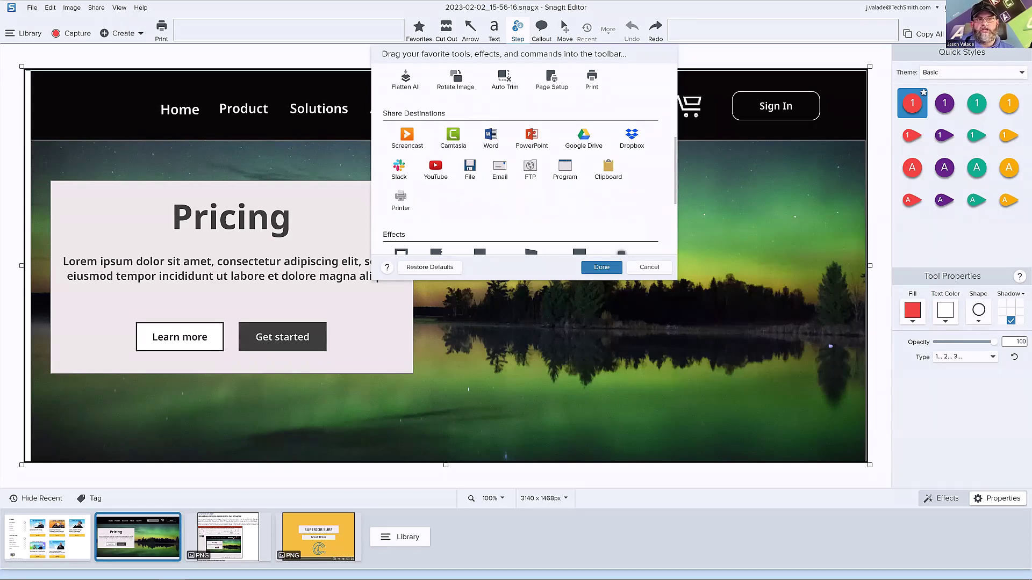
key("Return")
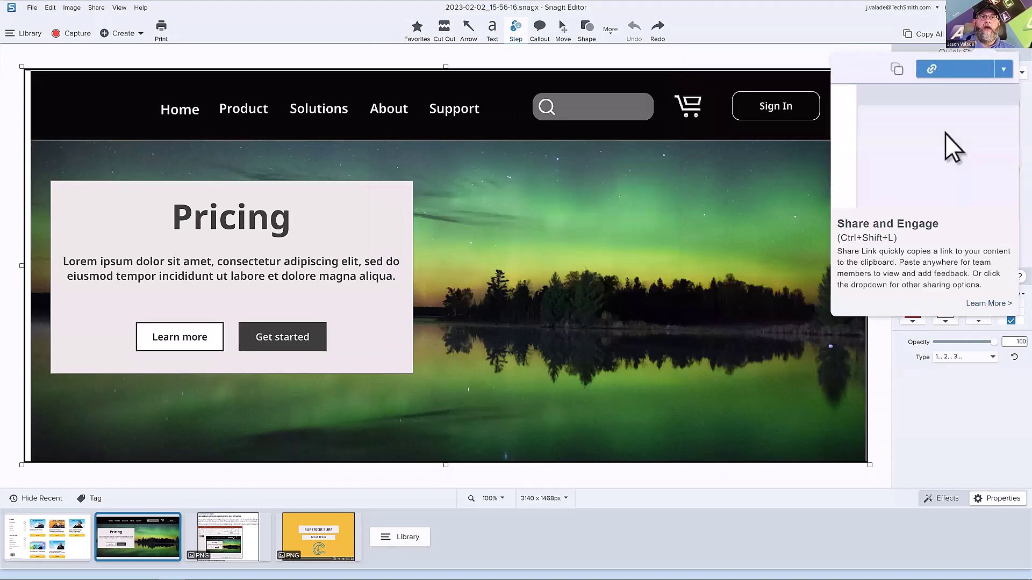
left_click(960, 71)
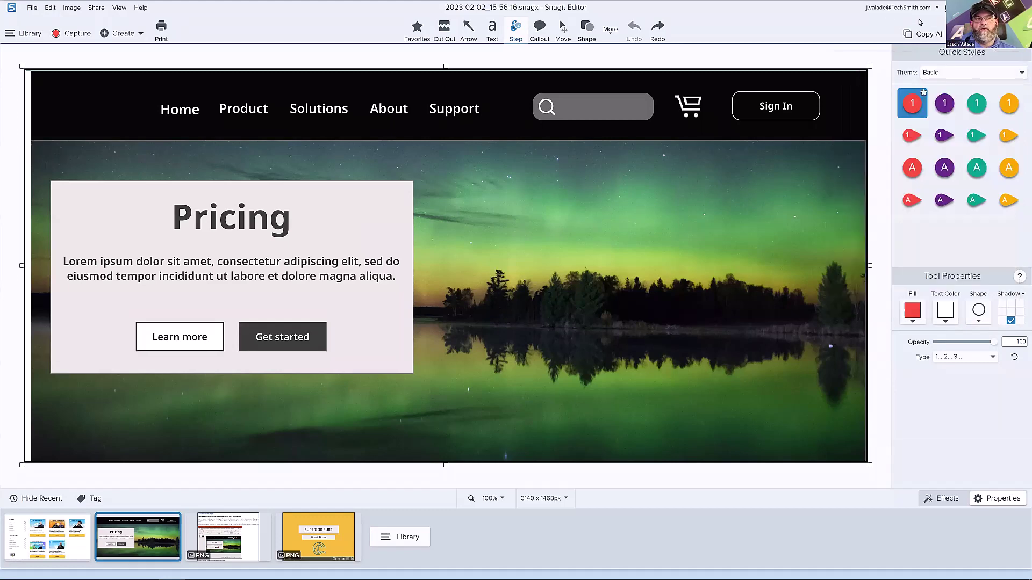
Reopen the toolbar customization and add the Camtasia, Slack and File share destinations beside Copy All.
left_click(603, 32)
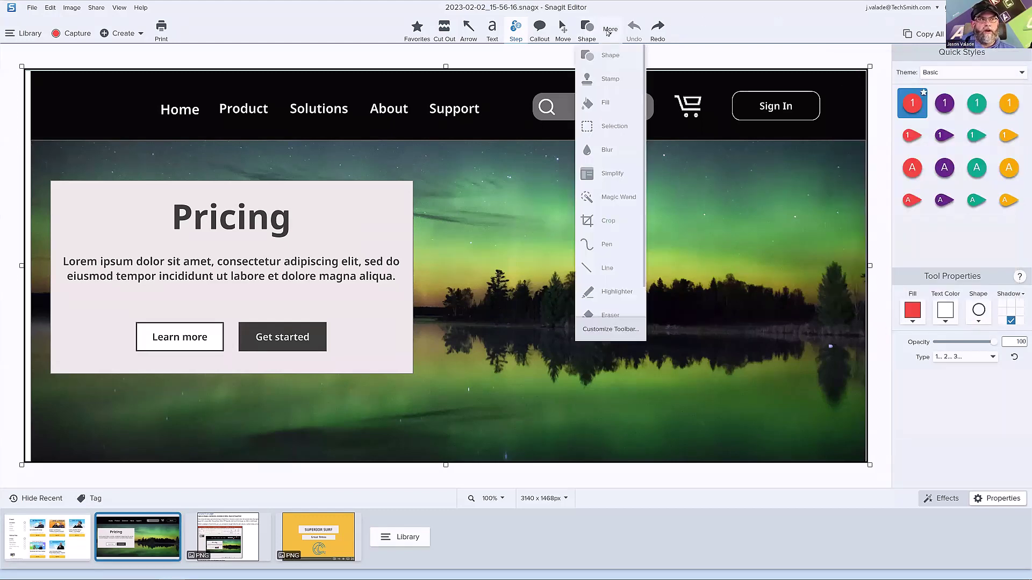
left_click(603, 326)
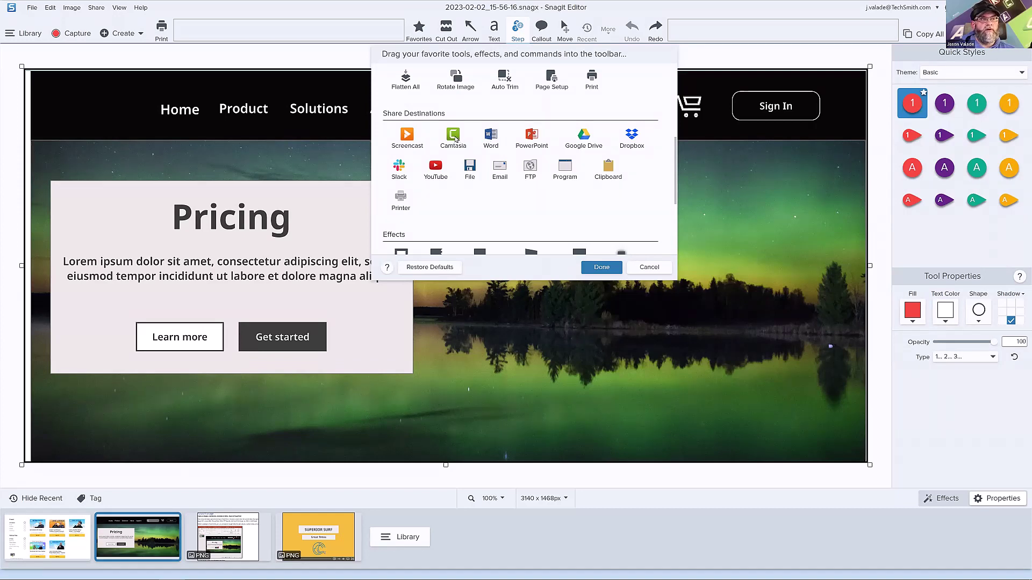
left_click_drag(467, 135, 883, 28)
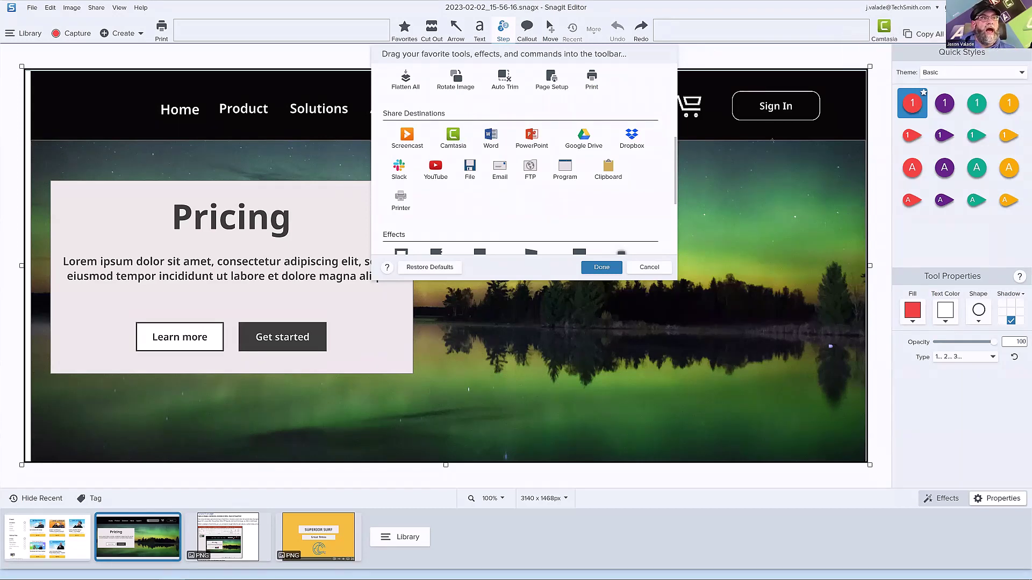
left_click_drag(411, 170, 851, 33)
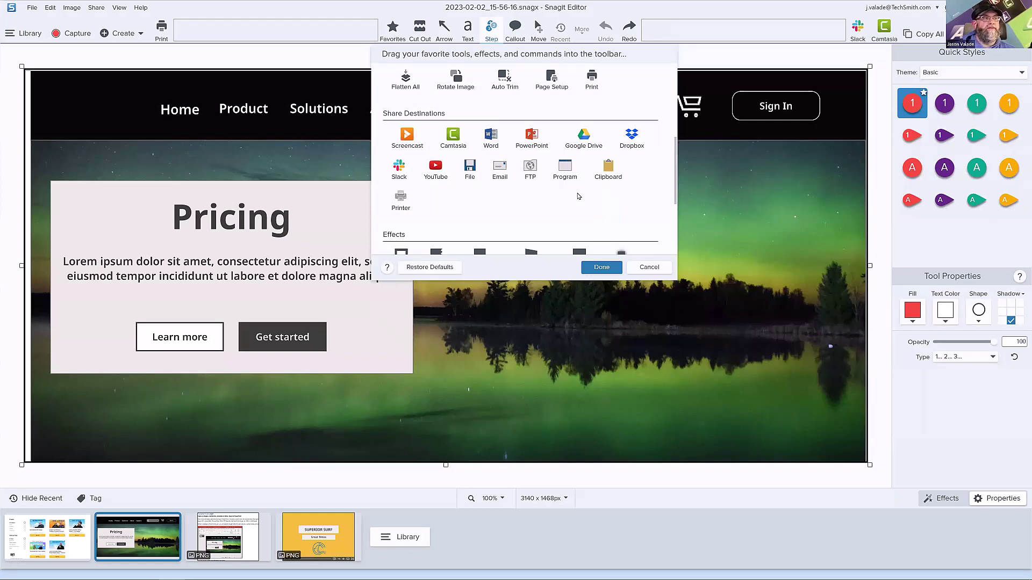
left_click_drag(472, 170, 828, 30)
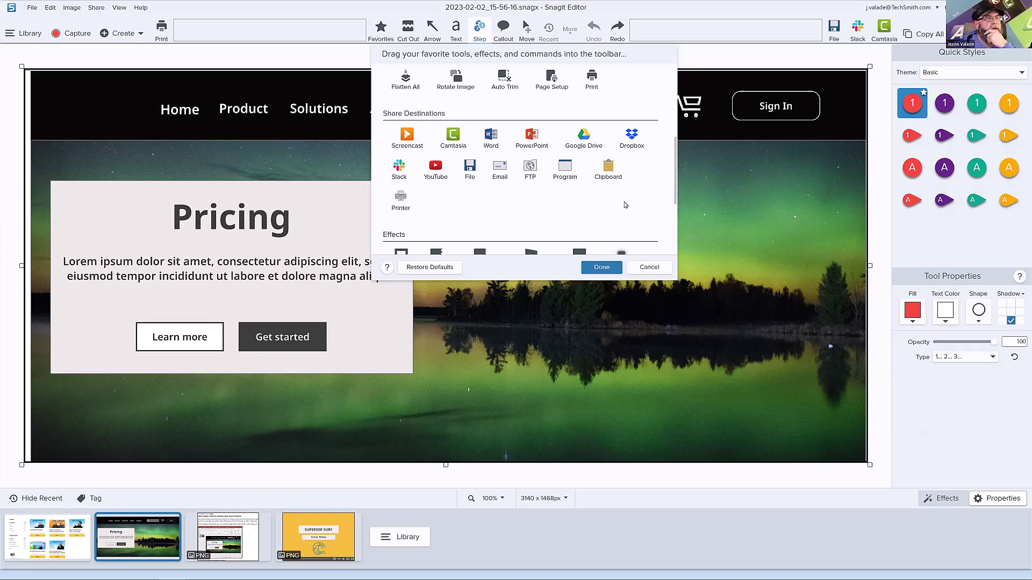
Look over the available effects and miscellaneous items, and apply the toolbar changes with the added share destinations.
scroll(547, 167, "down", 2)
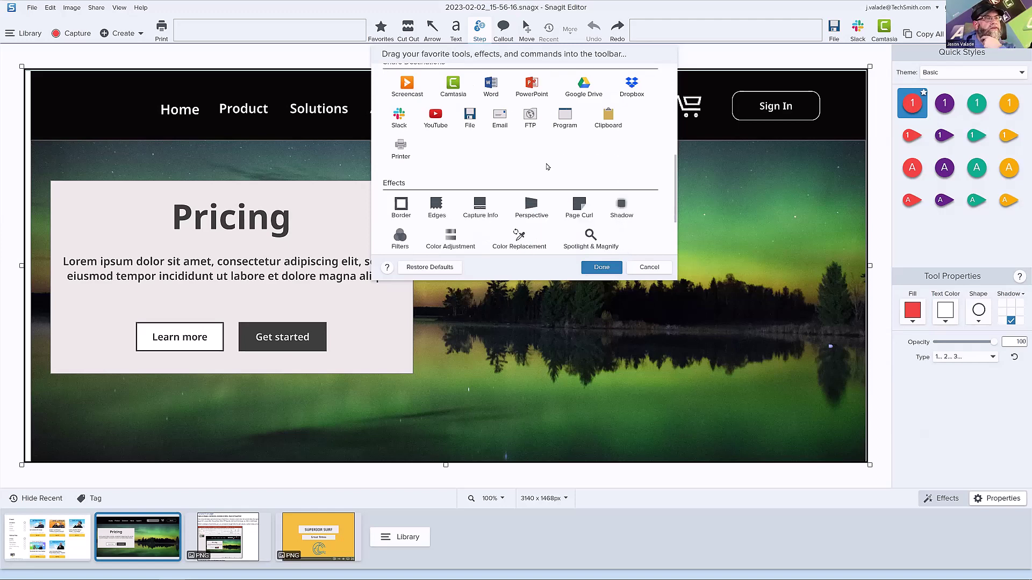
scroll(547, 167, "down", 1)
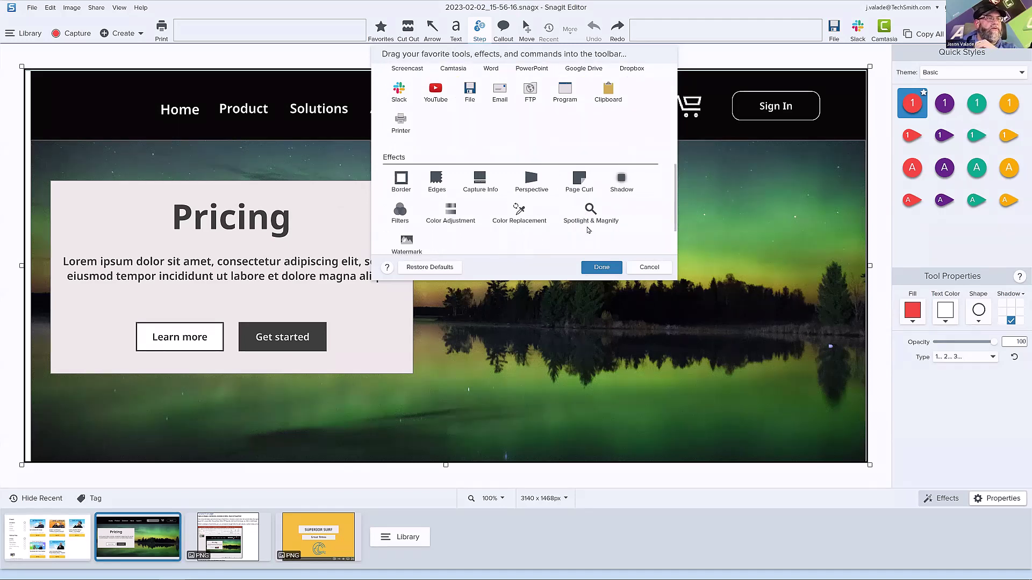
scroll(587, 230, "down", 2)
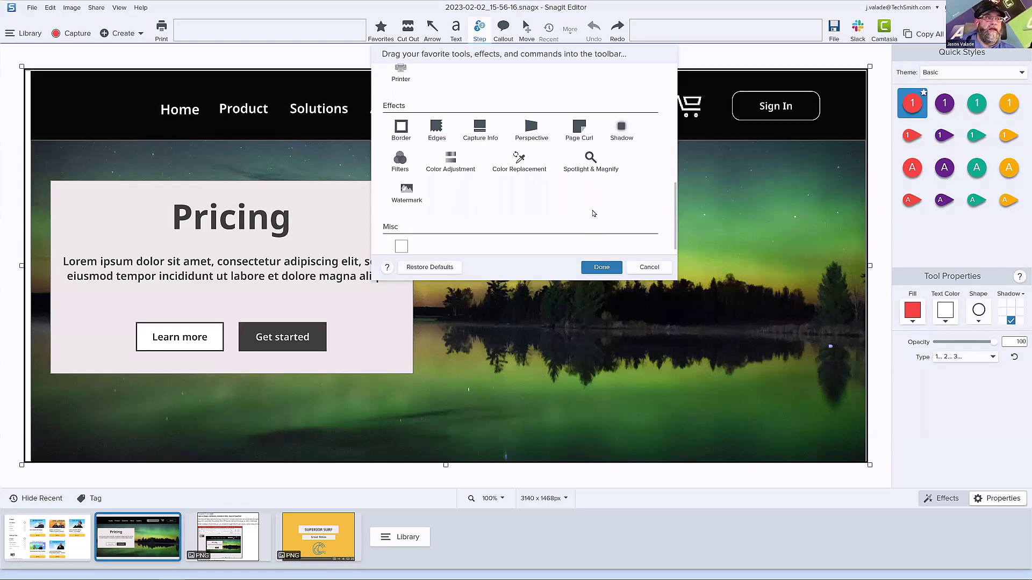
left_click(594, 270)
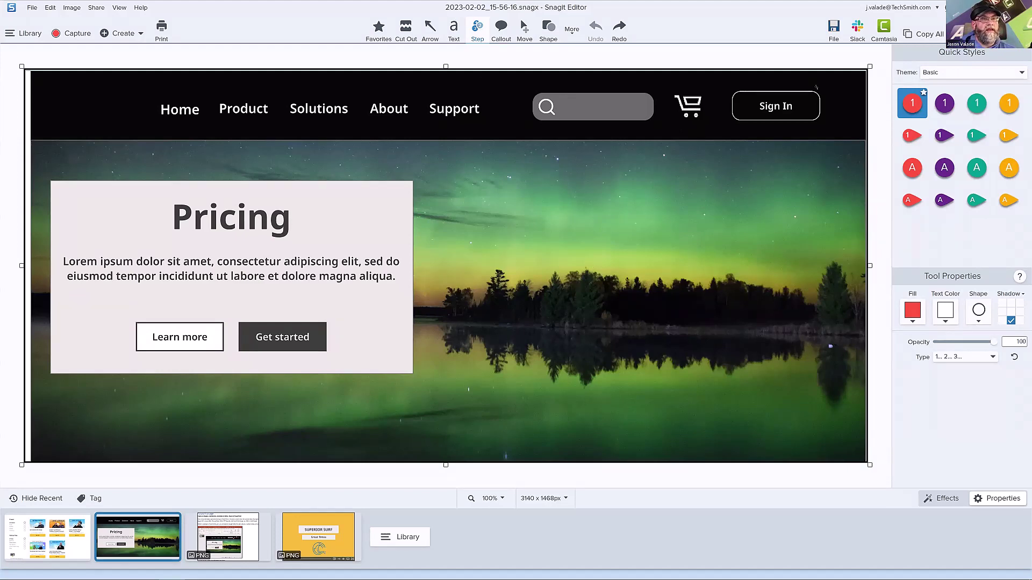
Place orange numbered step markers on the search bar, beside the Pricing heading and at the corner of the Get started button.
left_click(1002, 105)
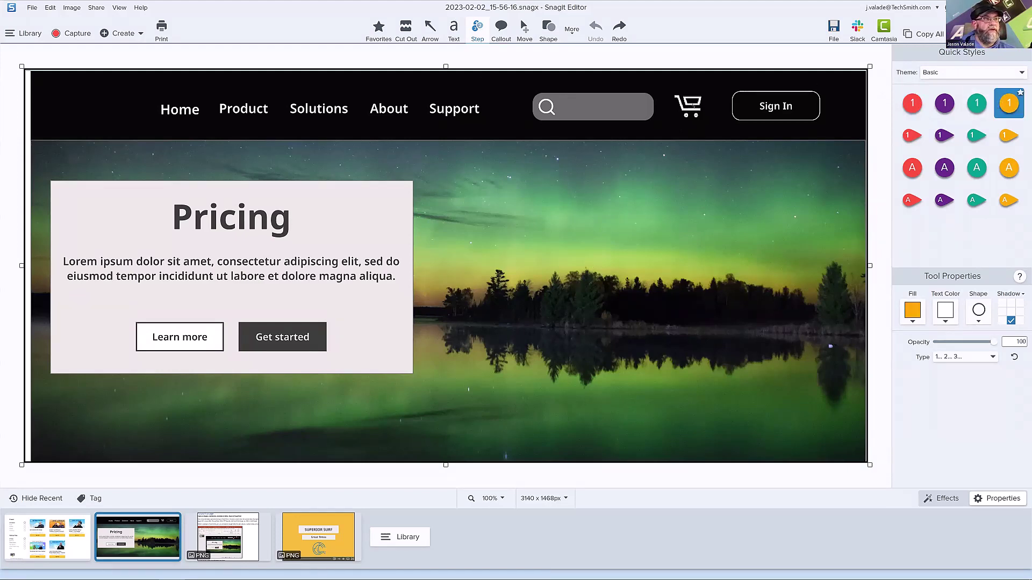
left_click(603, 108)
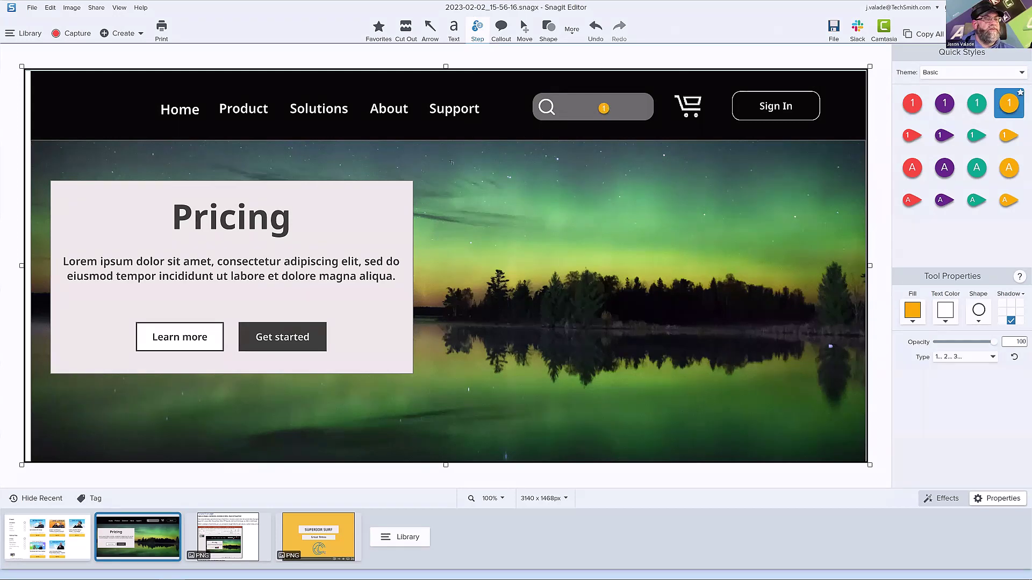
left_click(293, 207)
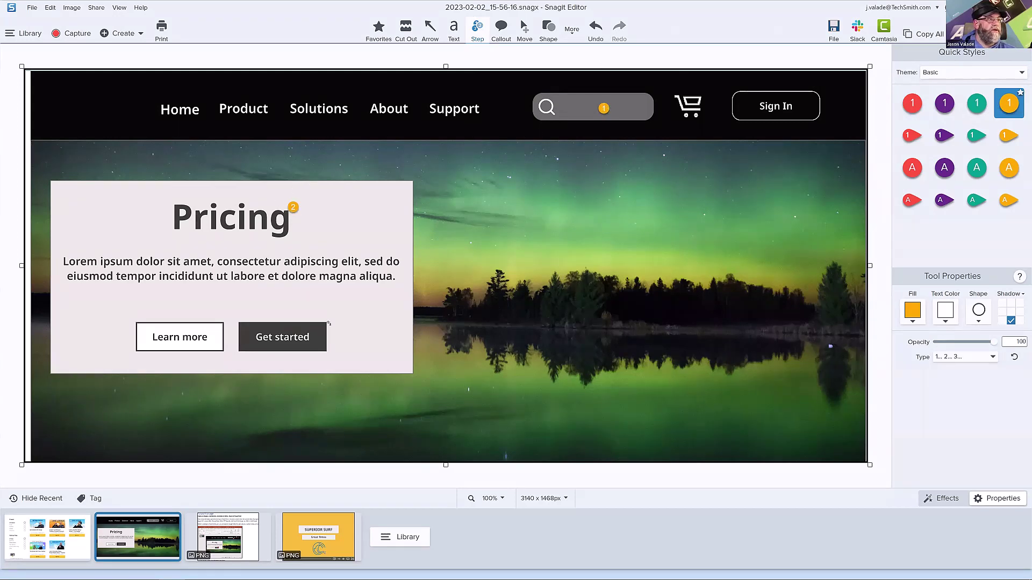
left_click(326, 352)
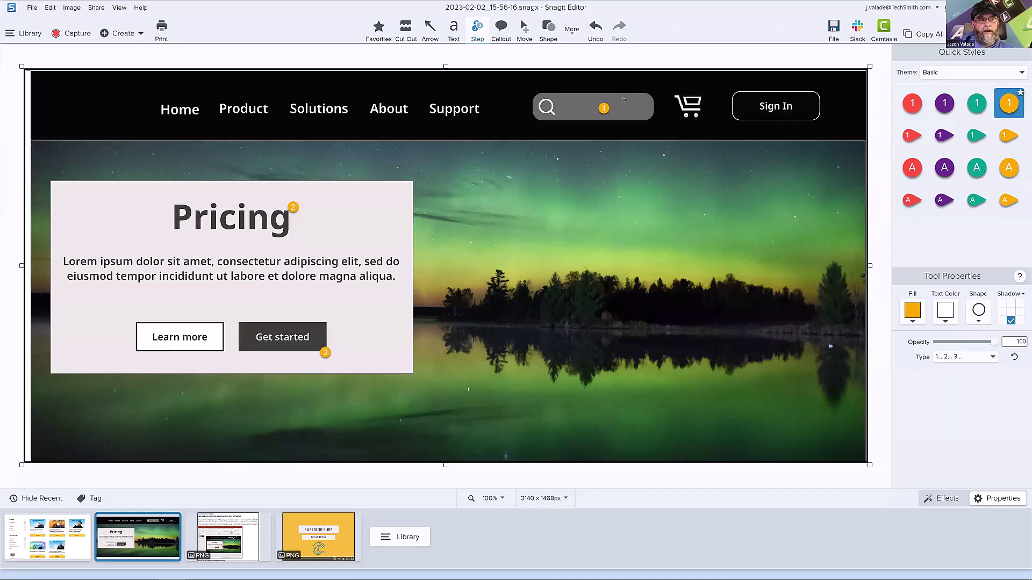
Try out a spacer between Step and Callout on the toolbar, remove it again and close the toolbar customization.
left_click(572, 31)
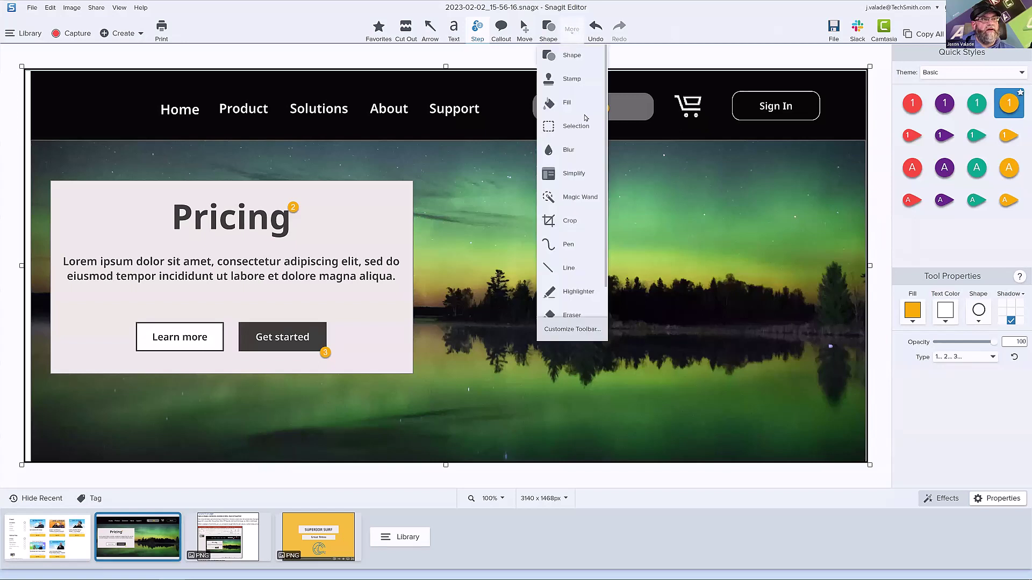
left_click(566, 329)
scroll(509, 104, "down", 1)
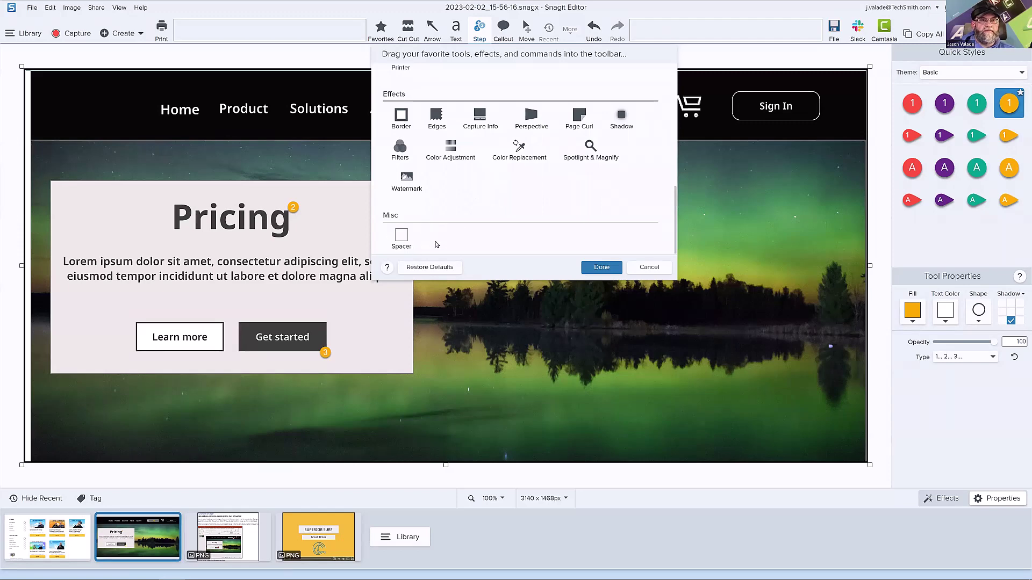
left_click_drag(401, 238, 494, 40)
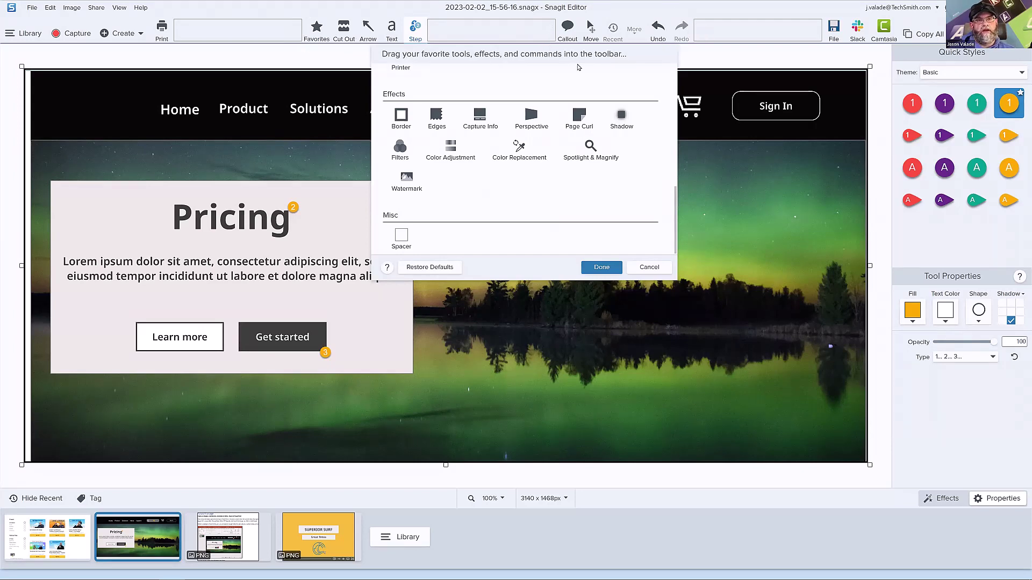
left_click_drag(485, 34, 469, 238)
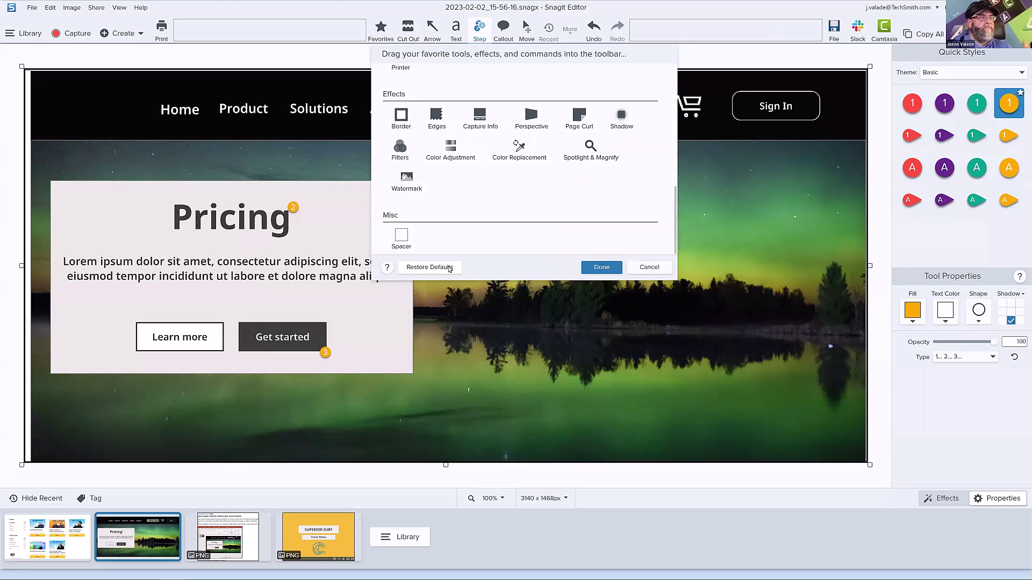
left_click(615, 268)
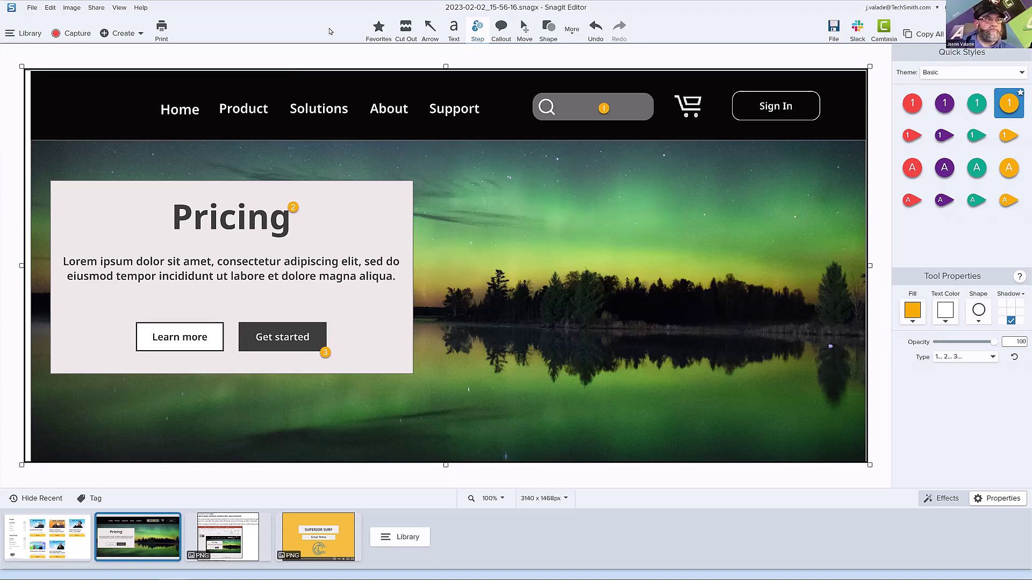
Choose the straight horizontal Cut Out quick style, mark it as a favorite and show the Favorites quick styles.
left_click(404, 31)
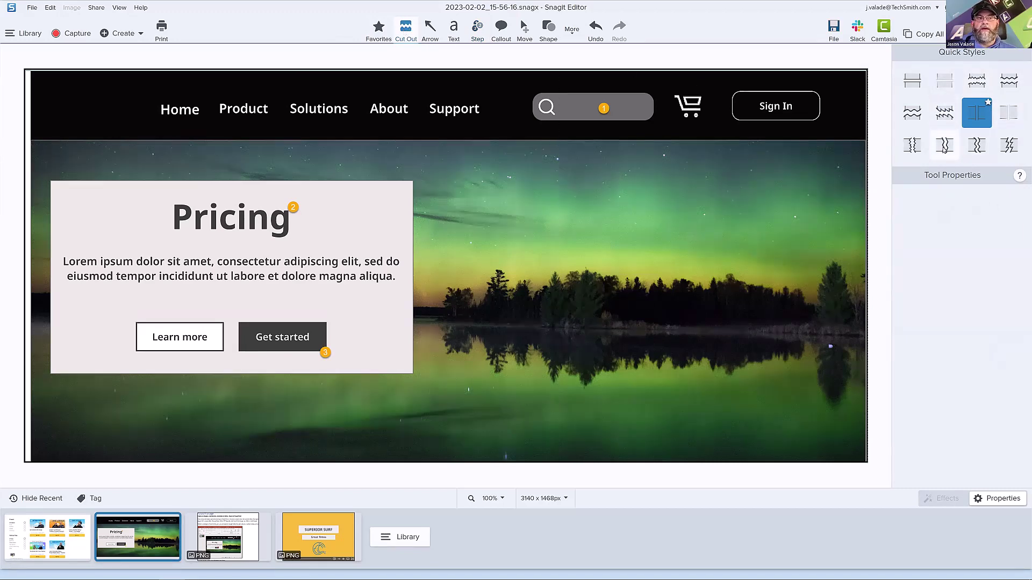
left_click(907, 86)
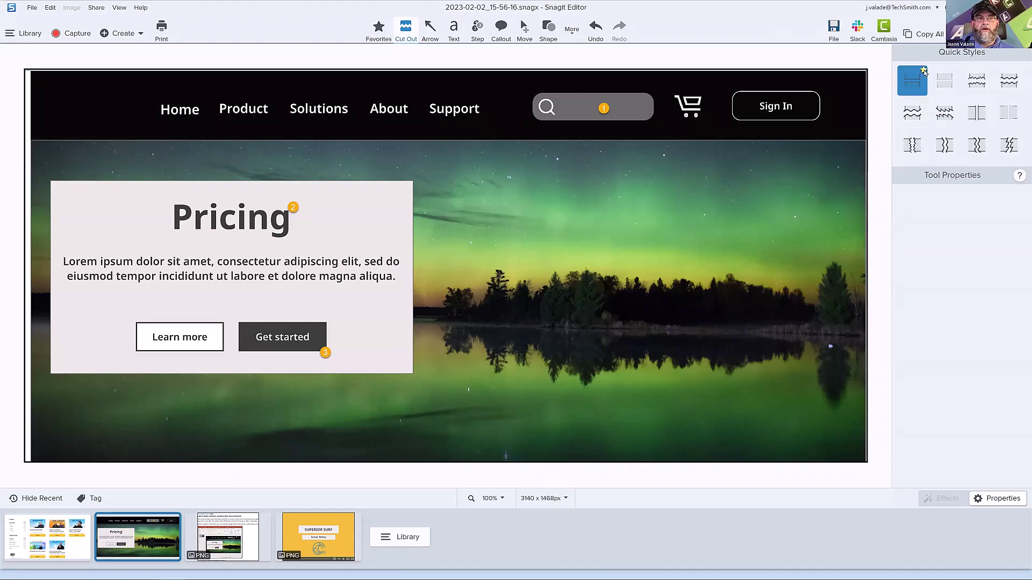
left_click(378, 28)
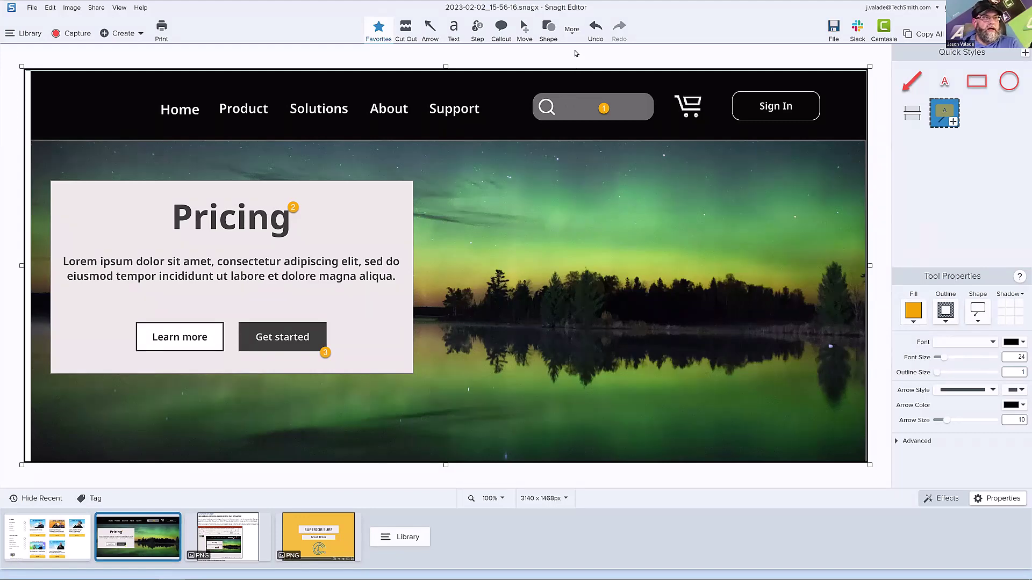
Add the Blur tool between Callout and Move on the toolbar and apply the customization.
left_click(573, 29)
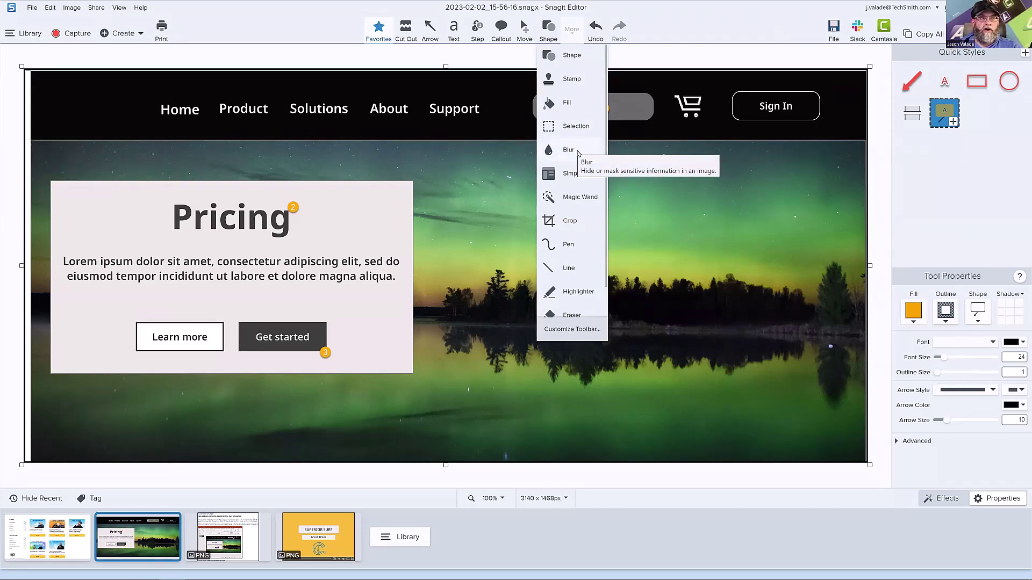
left_click(570, 329)
scroll(490, 172, "up", 5)
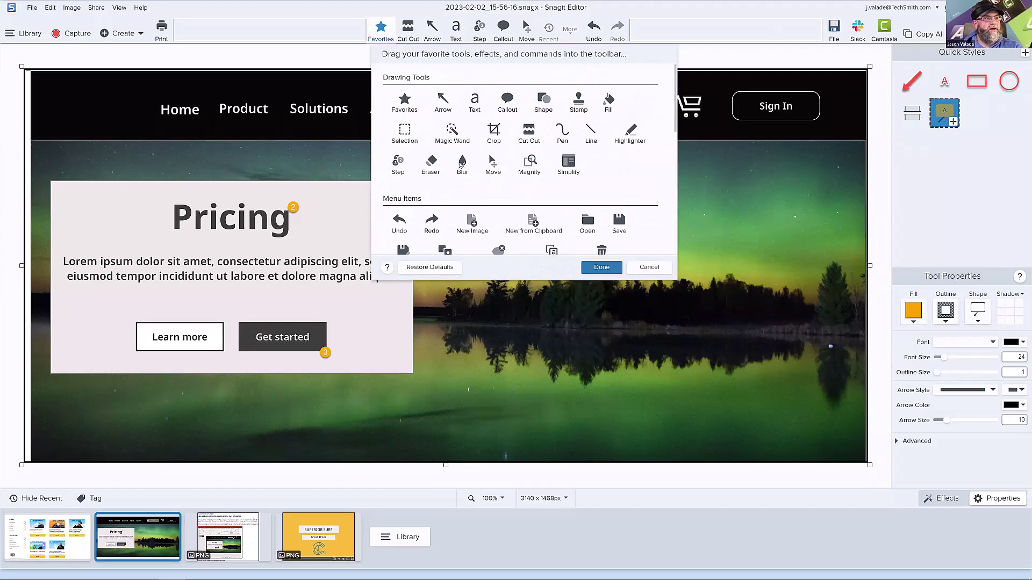
left_click_drag(462, 164, 514, 30)
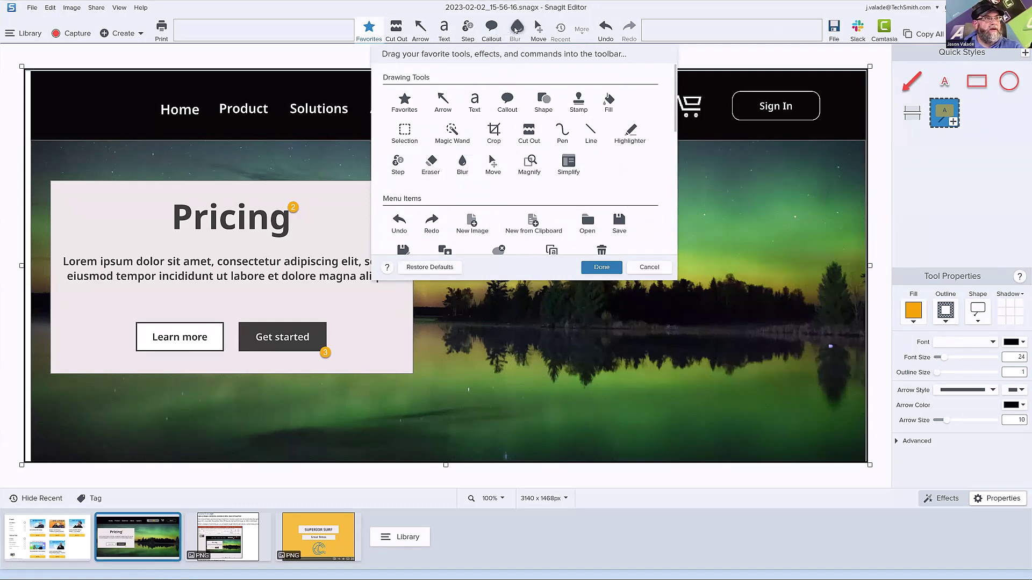
left_click(601, 267)
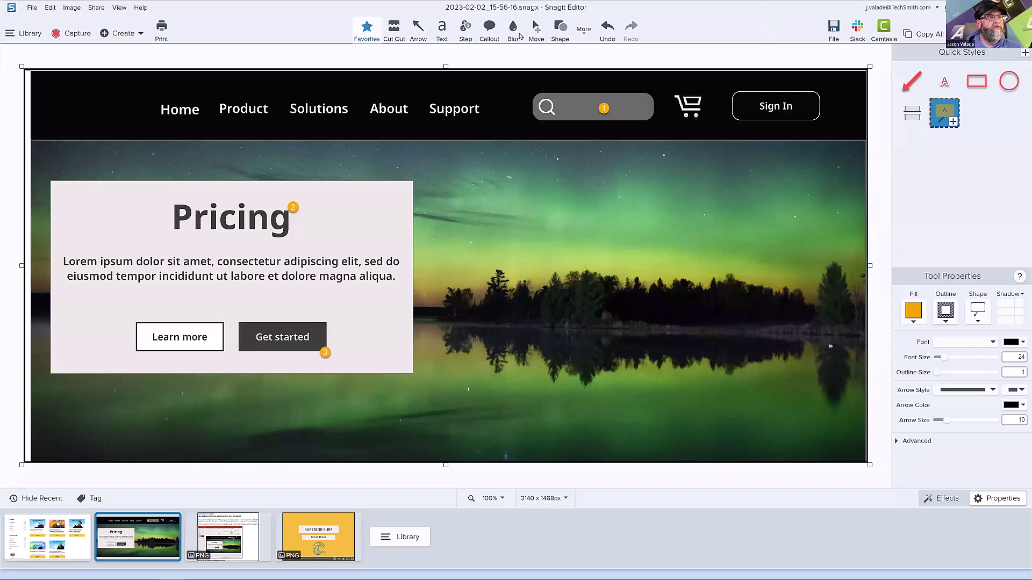
Blur the Pricing heading using the smooth blur style with intensity 75, and undo the blur.
left_click(517, 32)
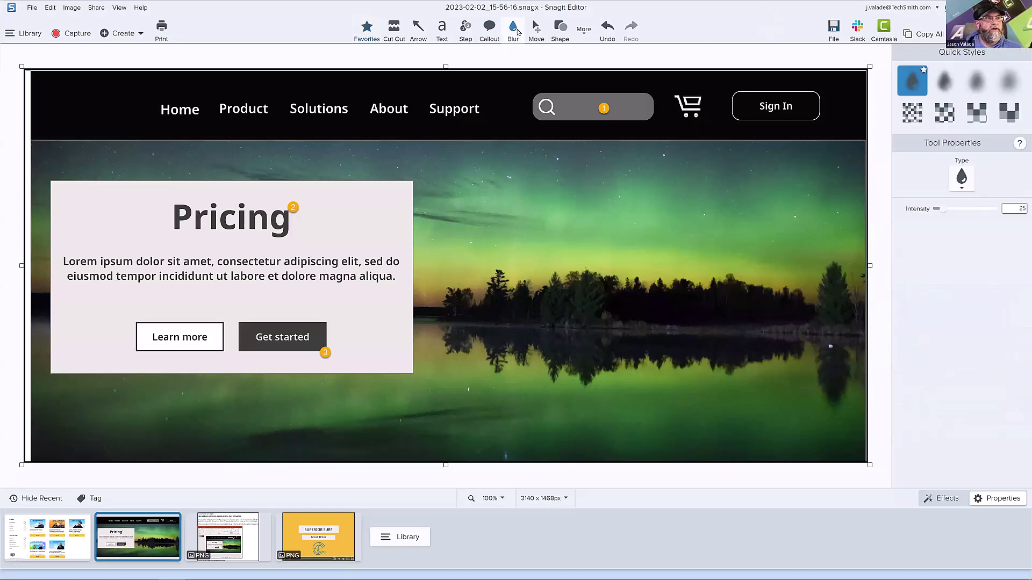
left_click(976, 81)
left_click_drag(162, 196, 289, 246)
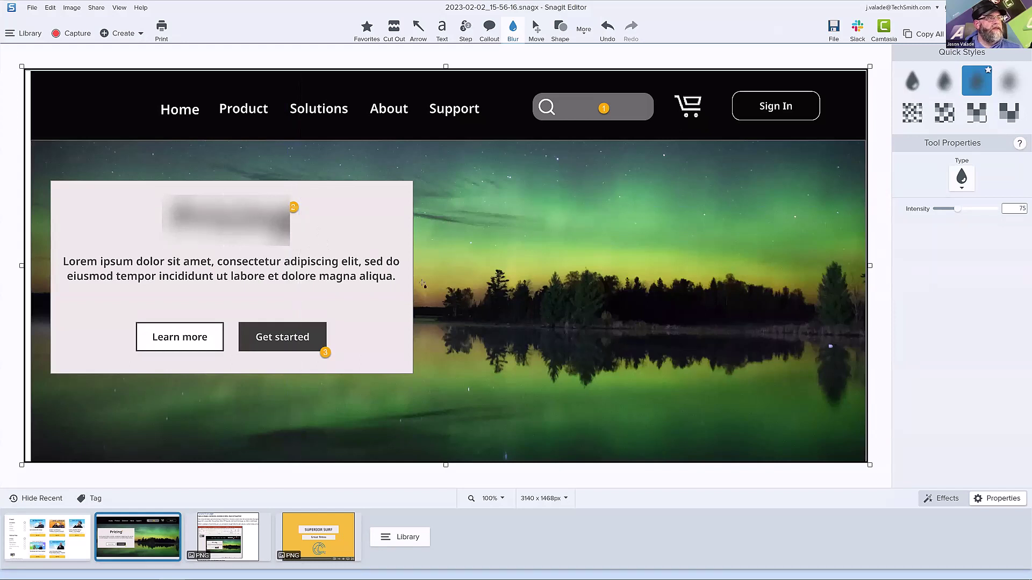
key("ctrl+z")
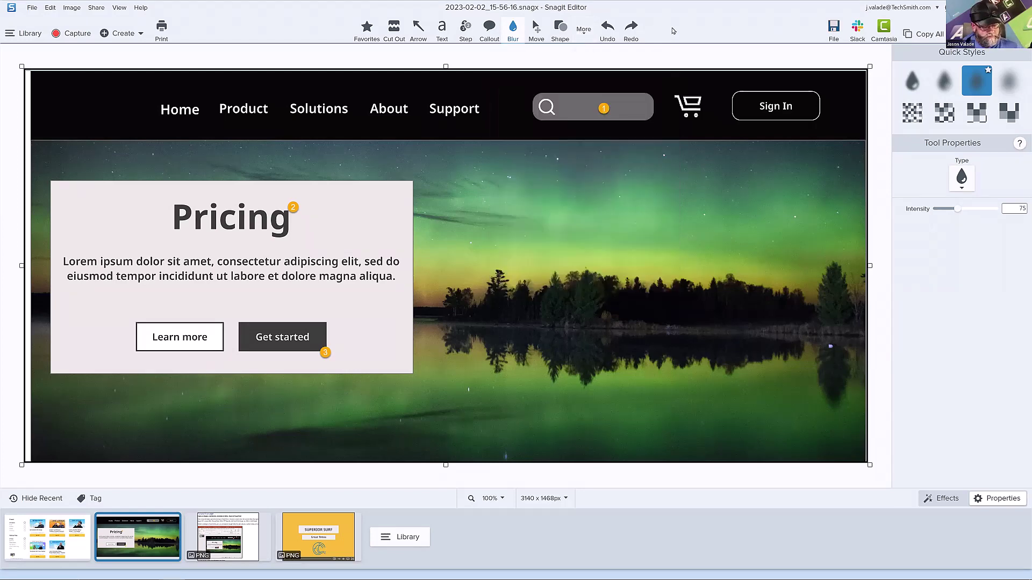
Switch through the Cut Out, Favorites, Arrow, Text and Step tools one after another.
key("shift+x")
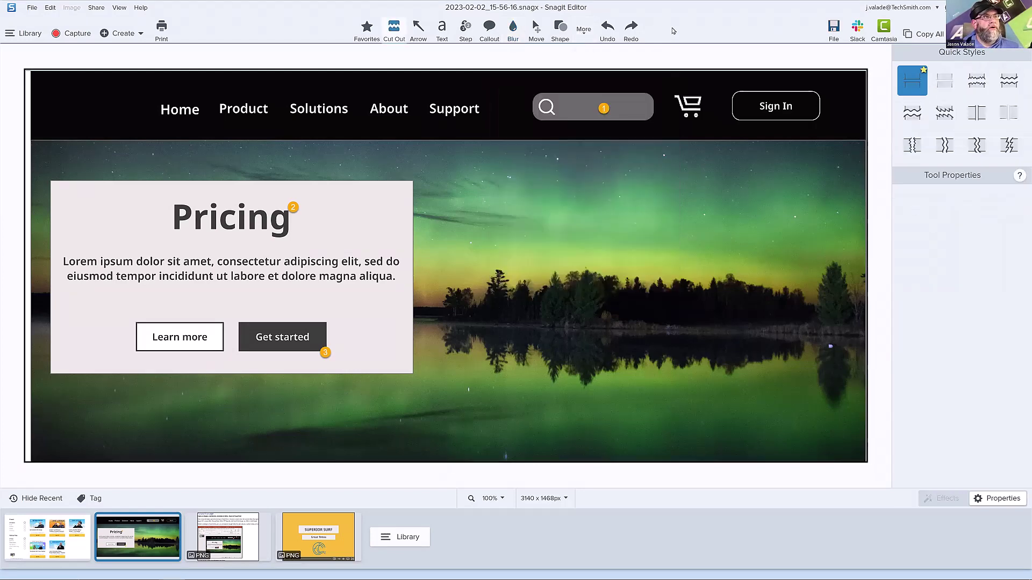
key("Escape")
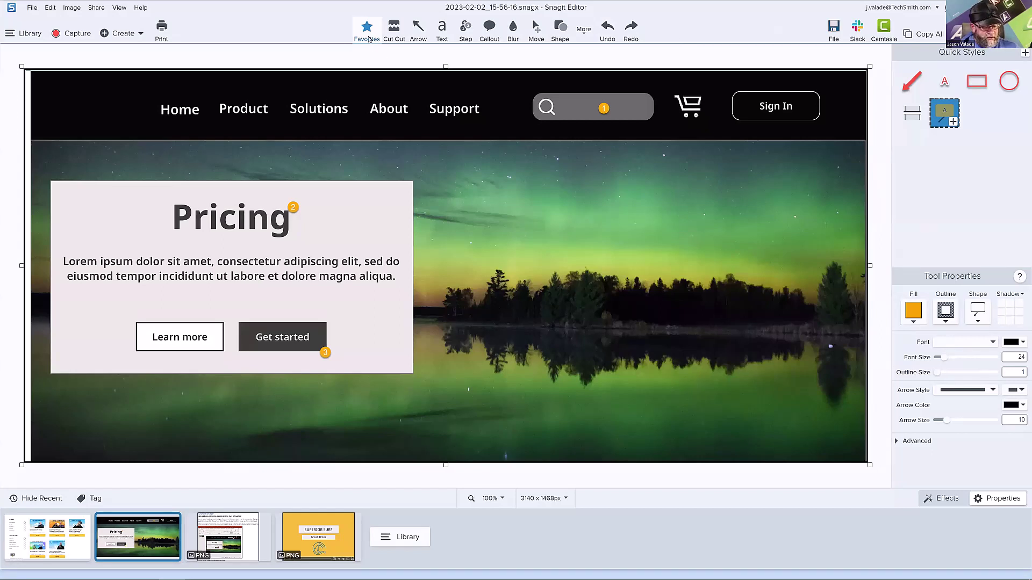
mouse_move(369, 39)
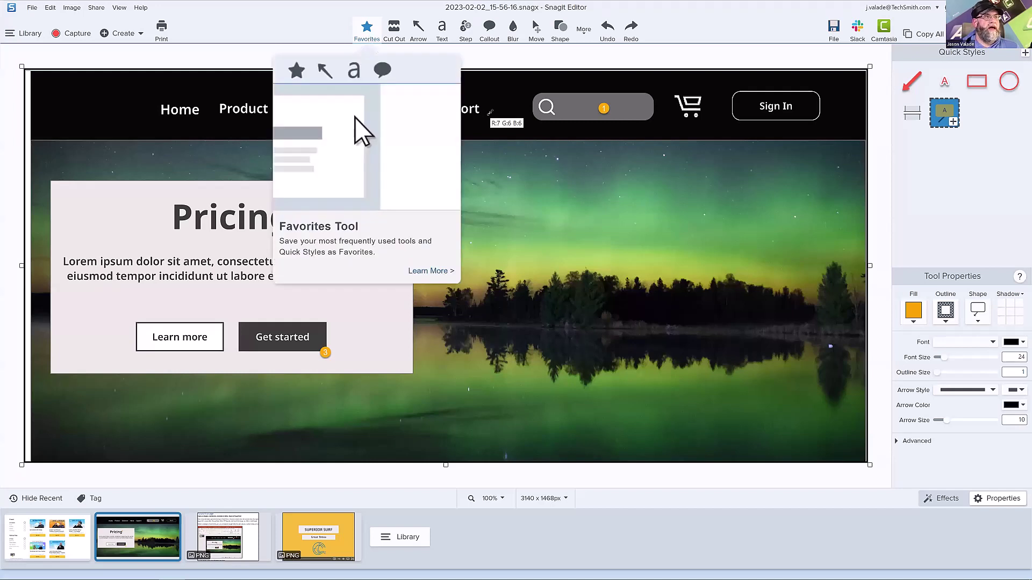
key("shift+x")
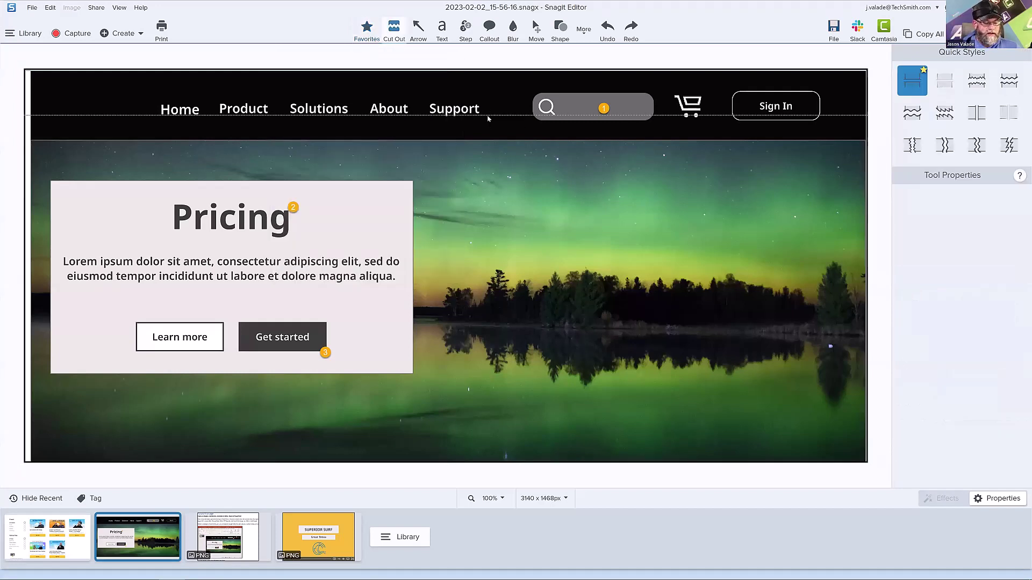
key("shift+a")
key("shift+t")
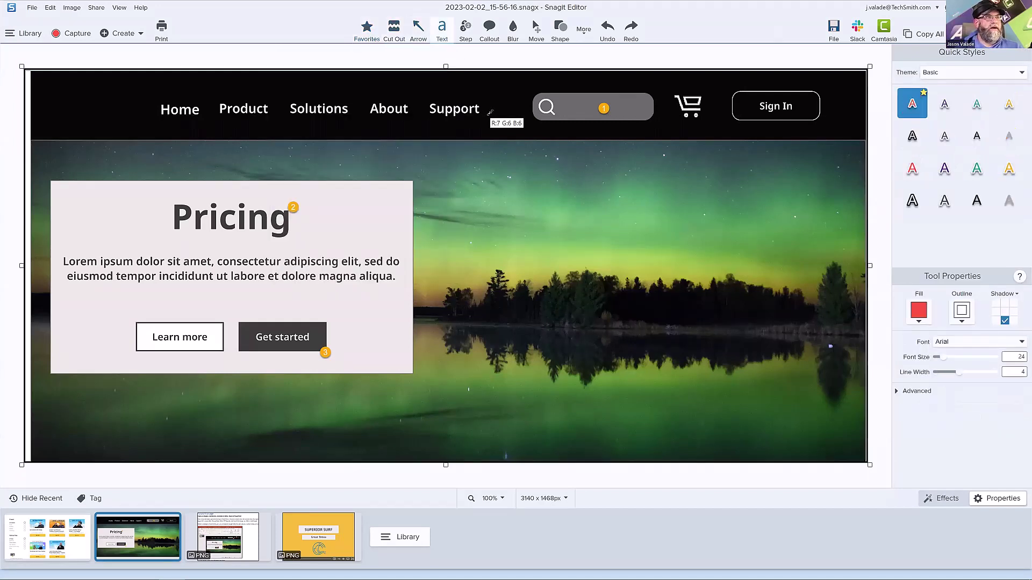
key("shift+o")
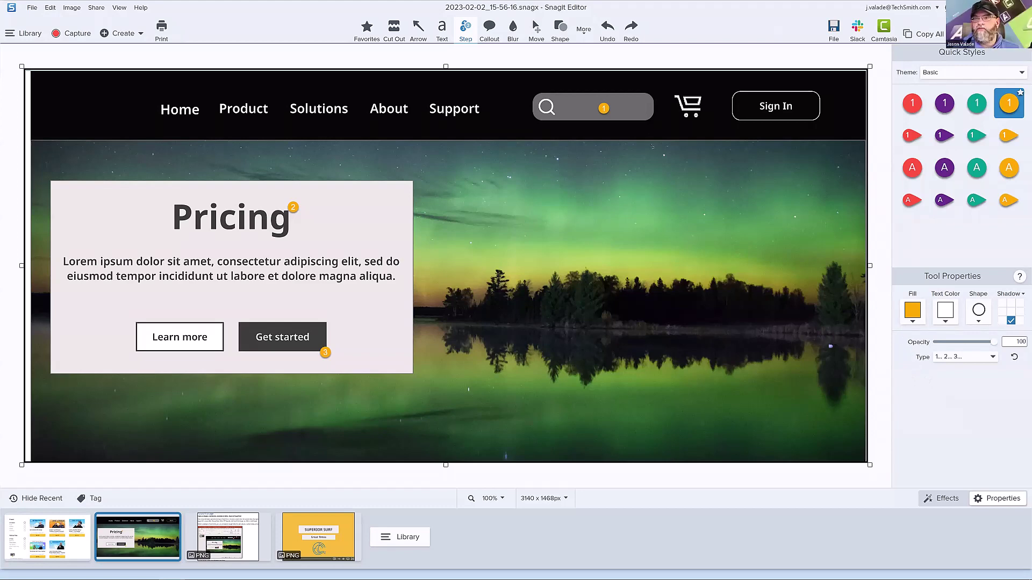
Draw a red arrow diagonally from the upper-right sky down to the lakeshore and enable Bezier Curve for it.
left_click(420, 34)
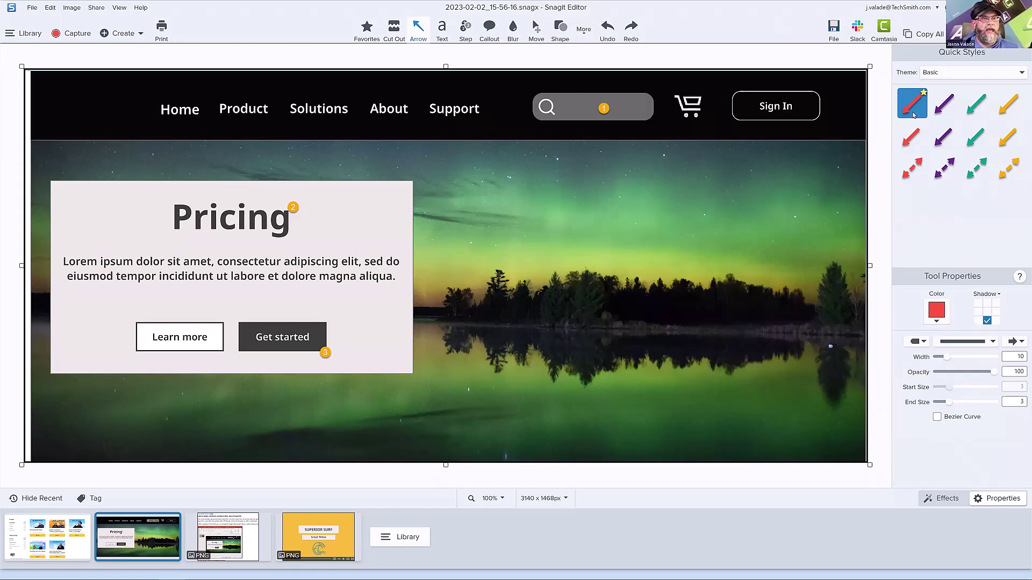
left_click_drag(831, 165, 502, 328)
left_click(640, 261)
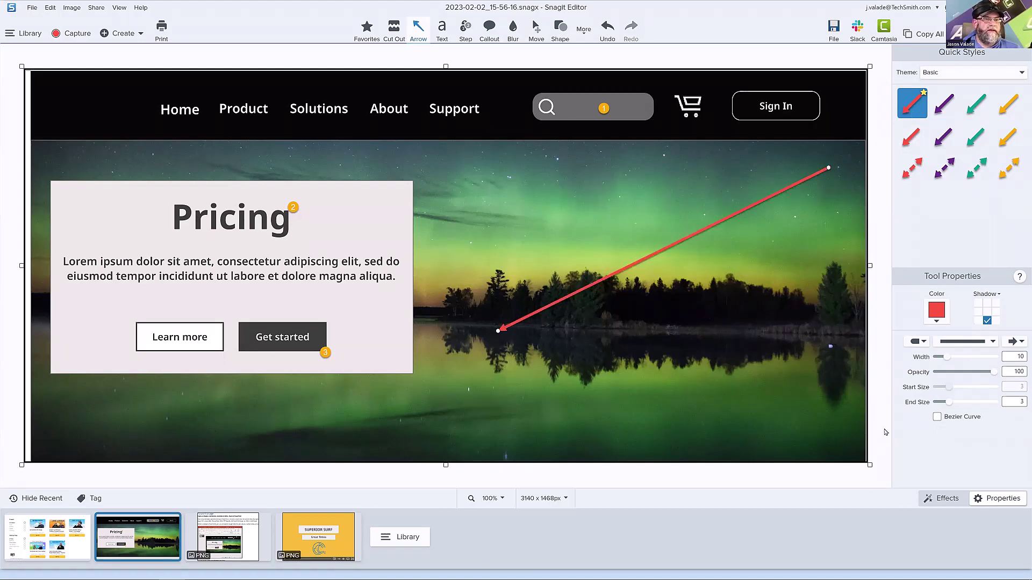
left_click(937, 417)
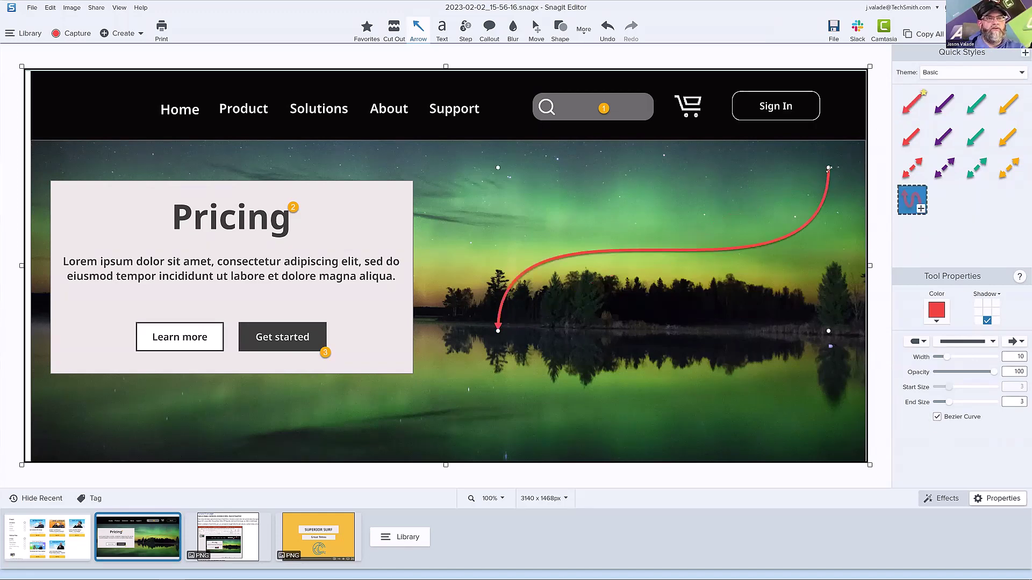
Reshape the curved arrow so it starts above the Pricing heading, sweeps across the sky and points down into the lake.
left_click_drag(824, 169, 315, 137)
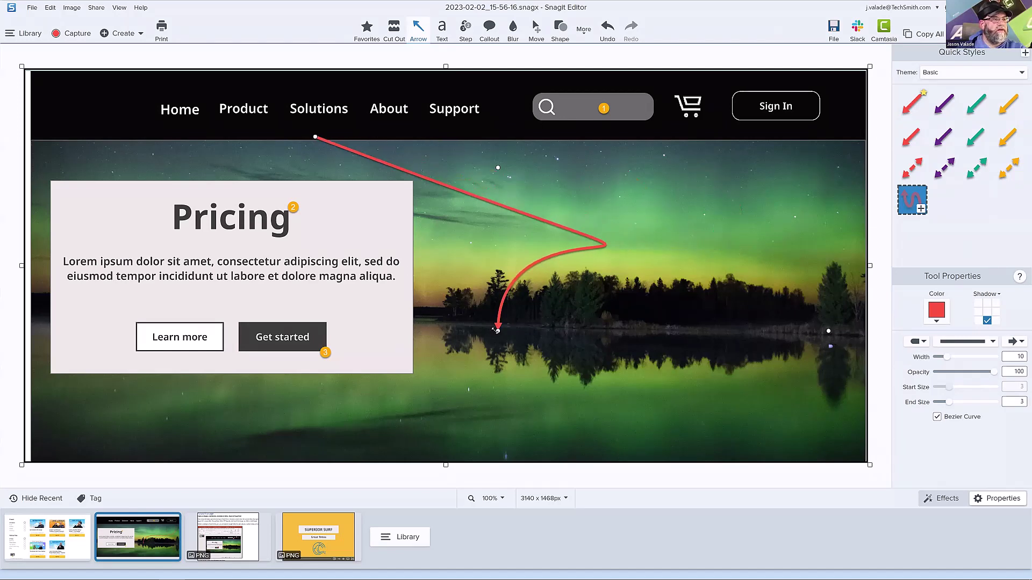
left_click_drag(495, 330, 741, 386)
left_click_drag(556, 225, 520, 237)
left_click_drag(594, 263, 784, 218)
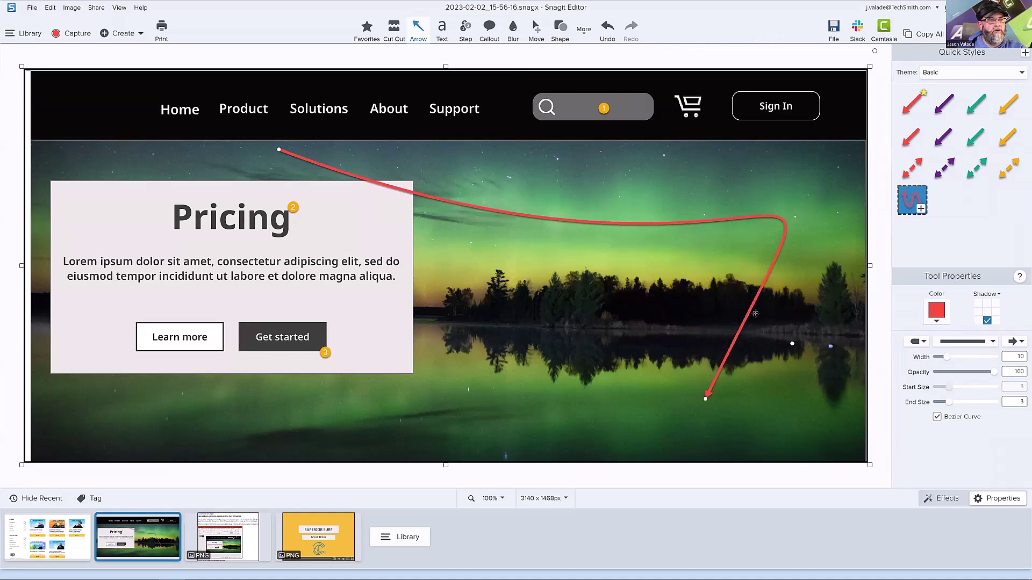
left_click_drag(791, 343, 495, 388)
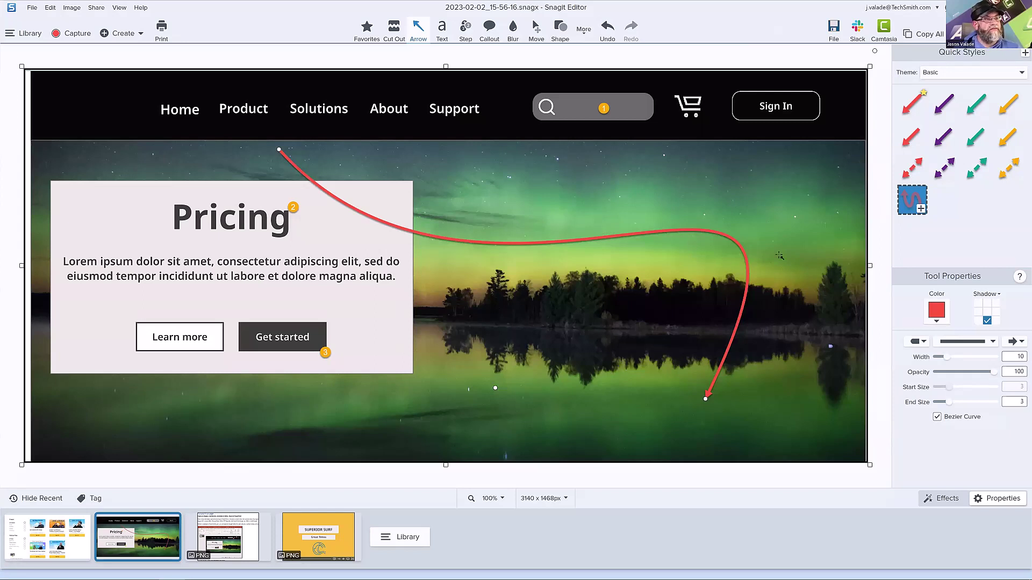
Save the red Bezier arrow as a quick style, mark it as a favorite and show the Favorites.
left_click(921, 209)
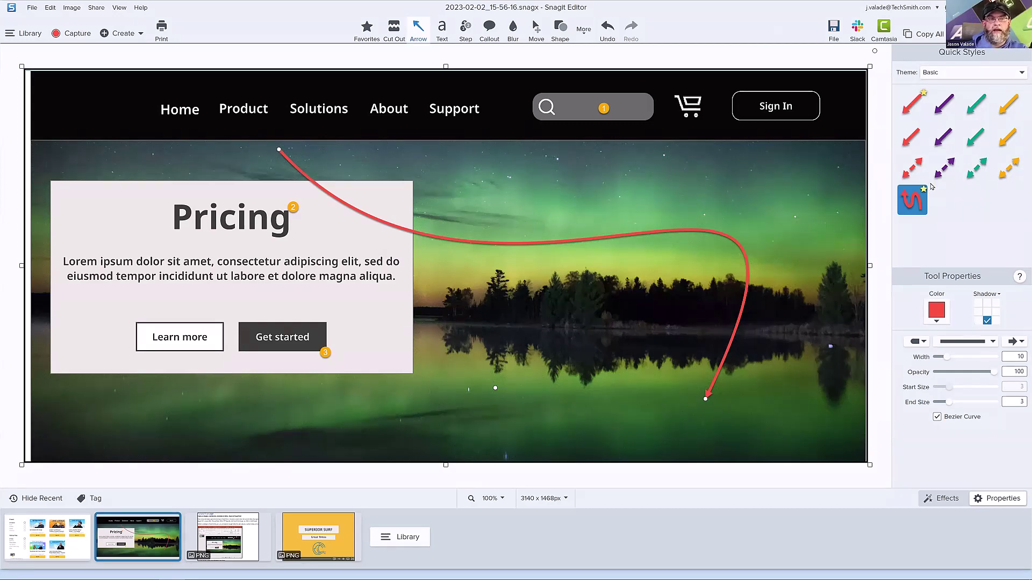
left_click(366, 28)
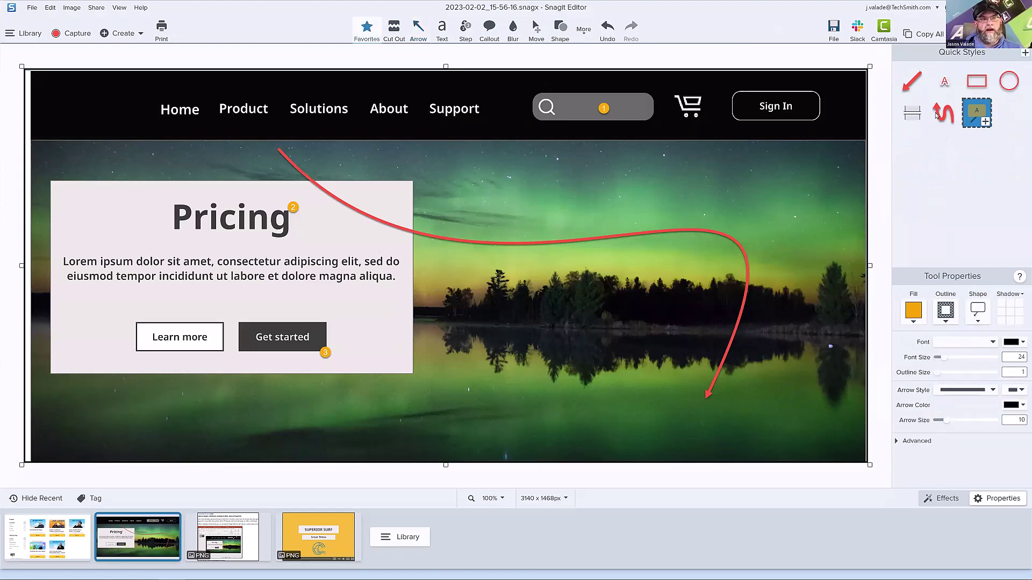
Draw a second arrow leftward across the sky with the favorite red Bezier style and bend it into an S-curve.
left_click(941, 114)
mouse_move(827, 182)
left_mouse_down()
mouse_move(698, 206)
mouse_move(543, 212)
left_mouse_up()
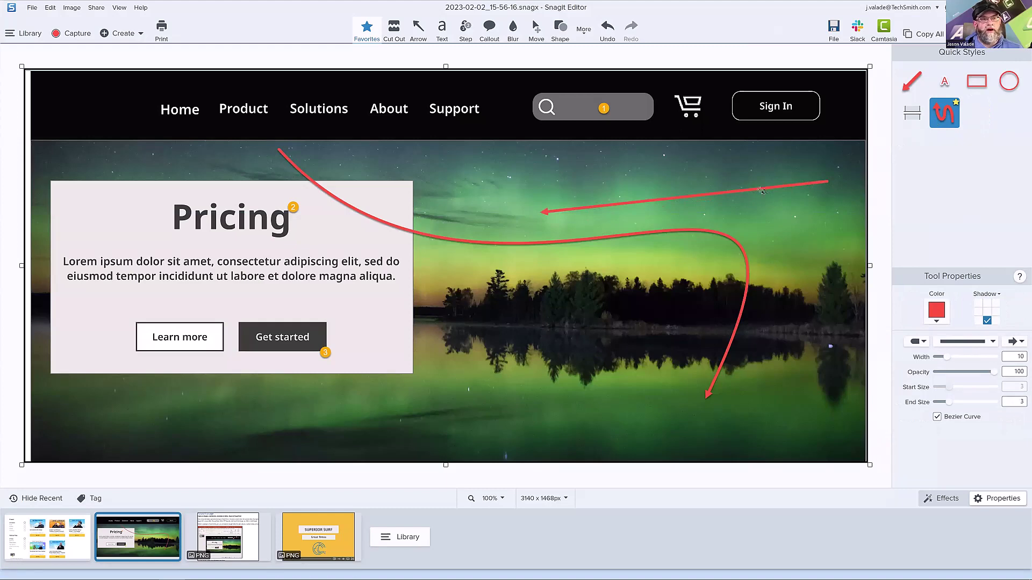
left_click_drag(720, 195, 776, 362)
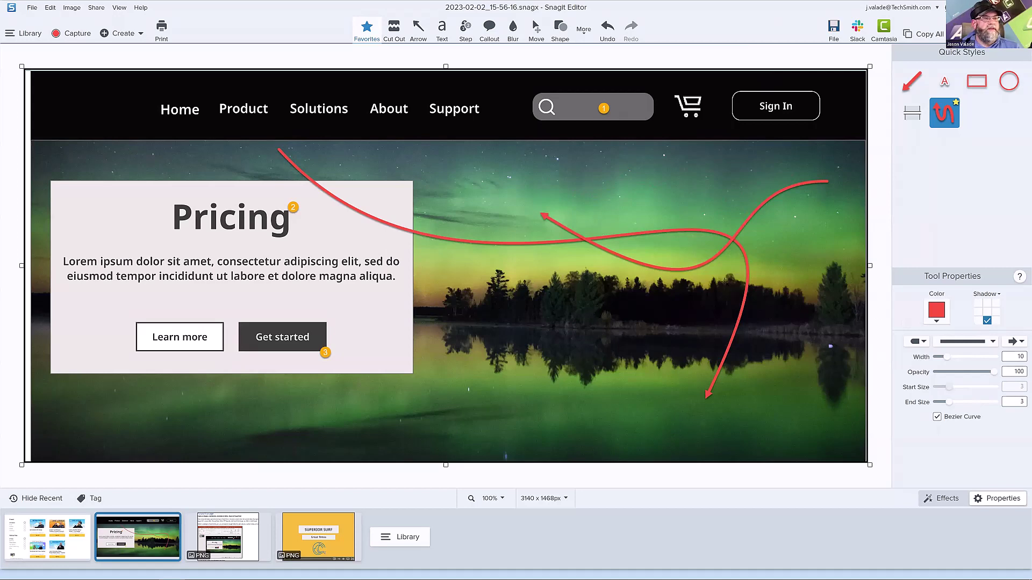
Delete both curved red arrows from the image and view the list of additional tools.
left_click(696, 267)
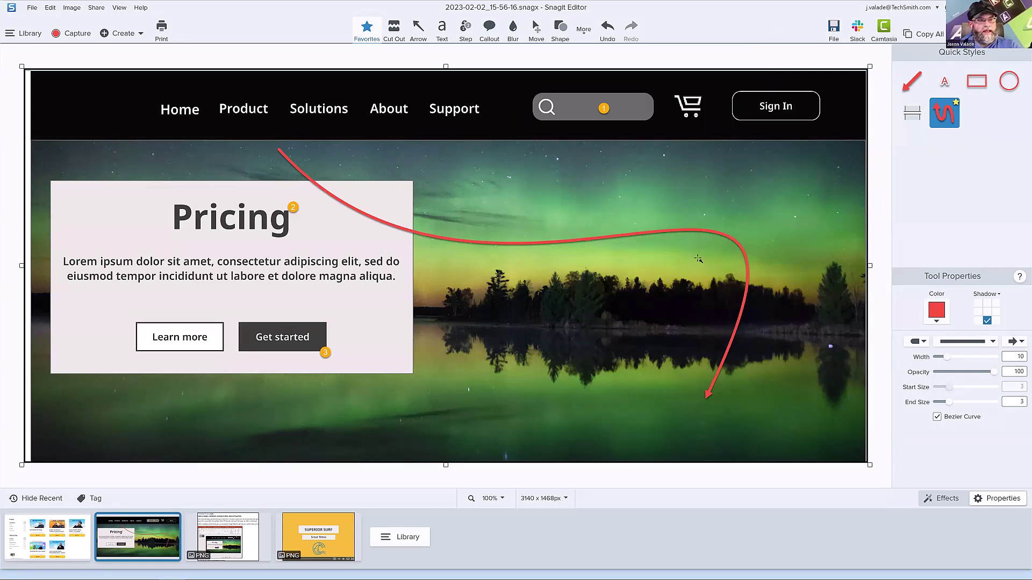
key("Delete")
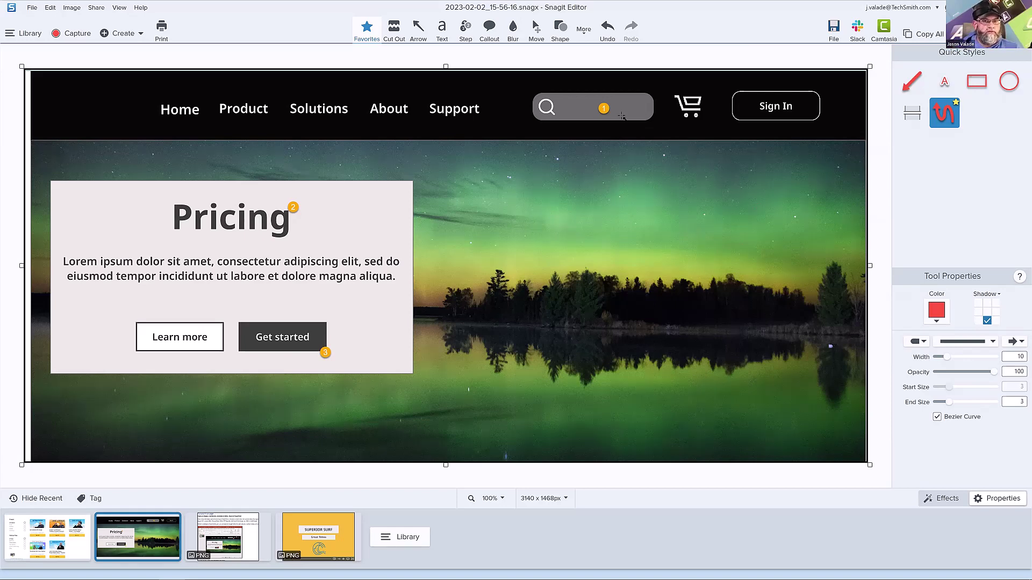
left_click(586, 28)
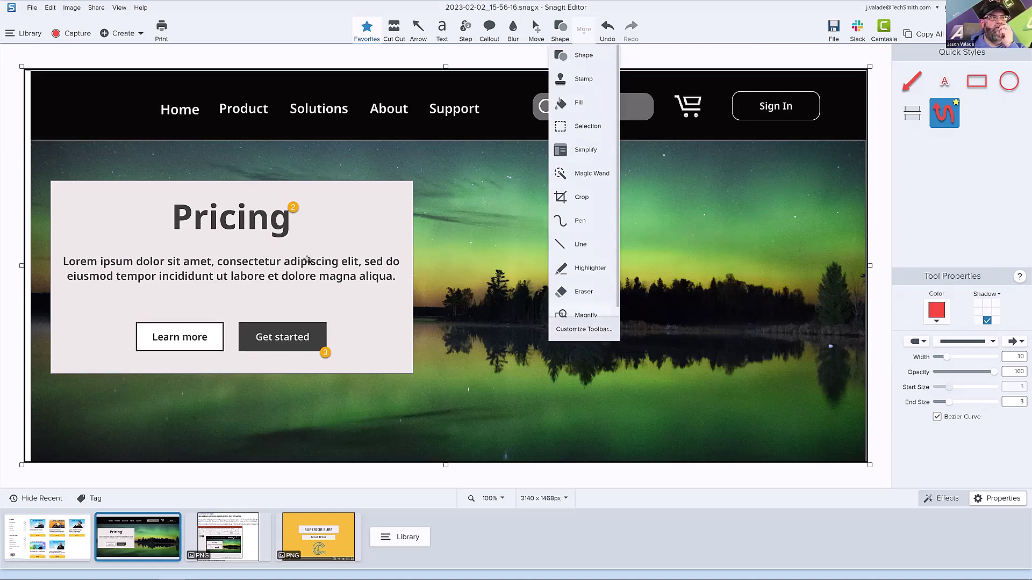
left_click(502, 197)
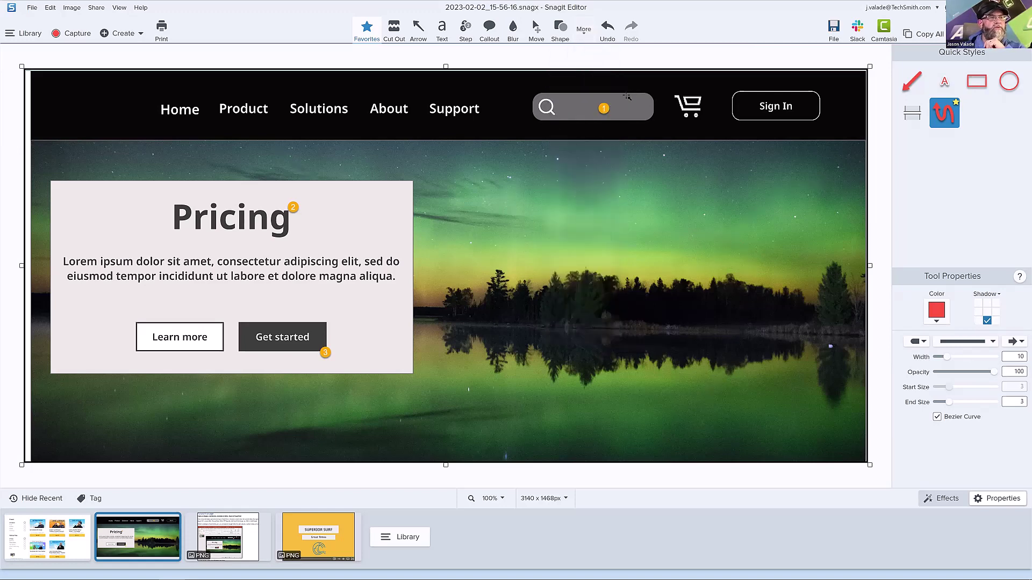
Undo the earlier edits until the numbered orange steps are removed from the image.
left_click(467, 28)
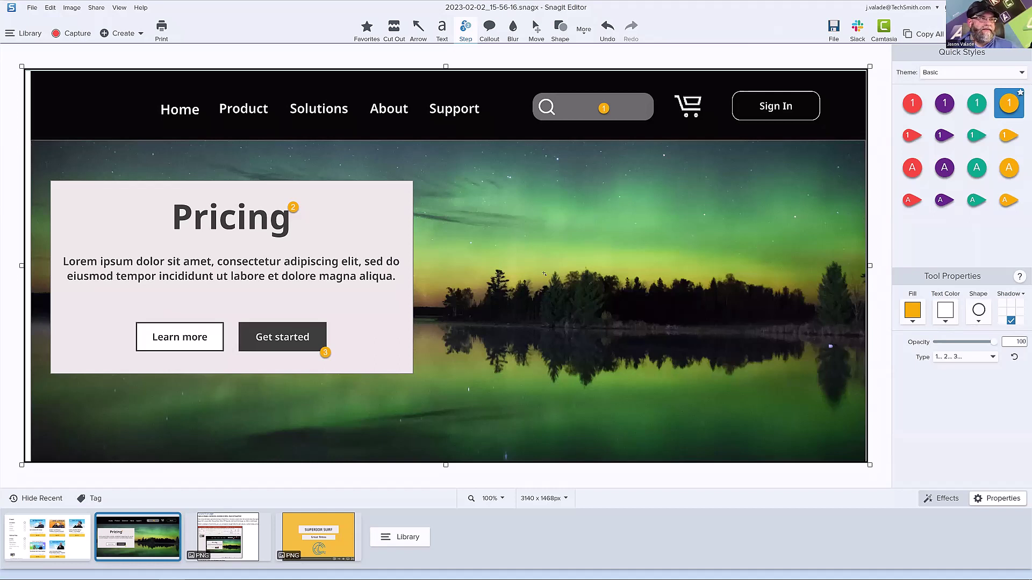
key("ctrl+v")
key("ctrl+z")
key("ctrl+z")
key("ctrl+z")
key("ctrl+z")
key("ctrl+z")
key("ctrl+z")
key("ctrl+z")
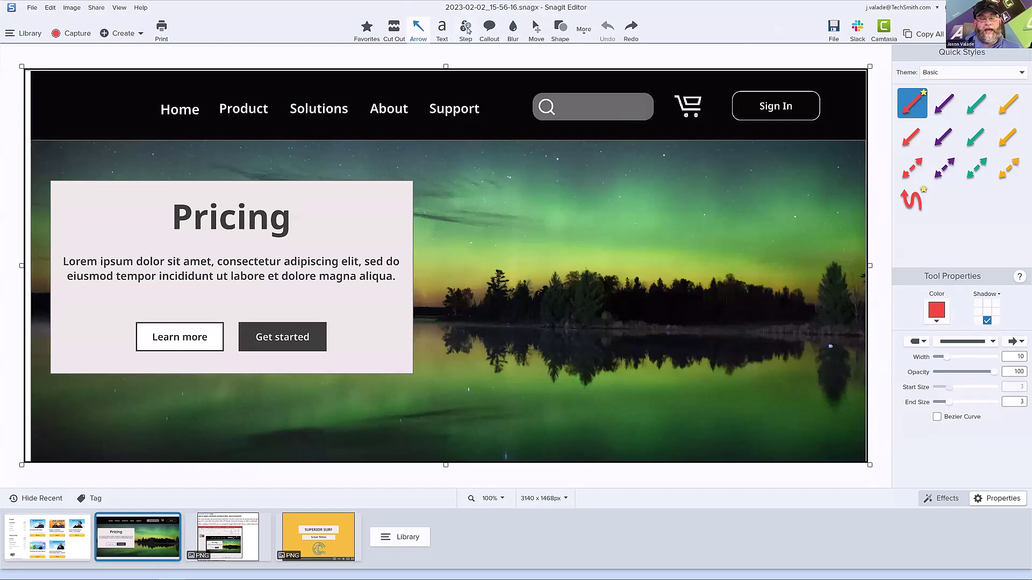
Place a red circular numbered step beside the Home link and enlarge it to roughly the navigation bar's height.
left_click(466, 28)
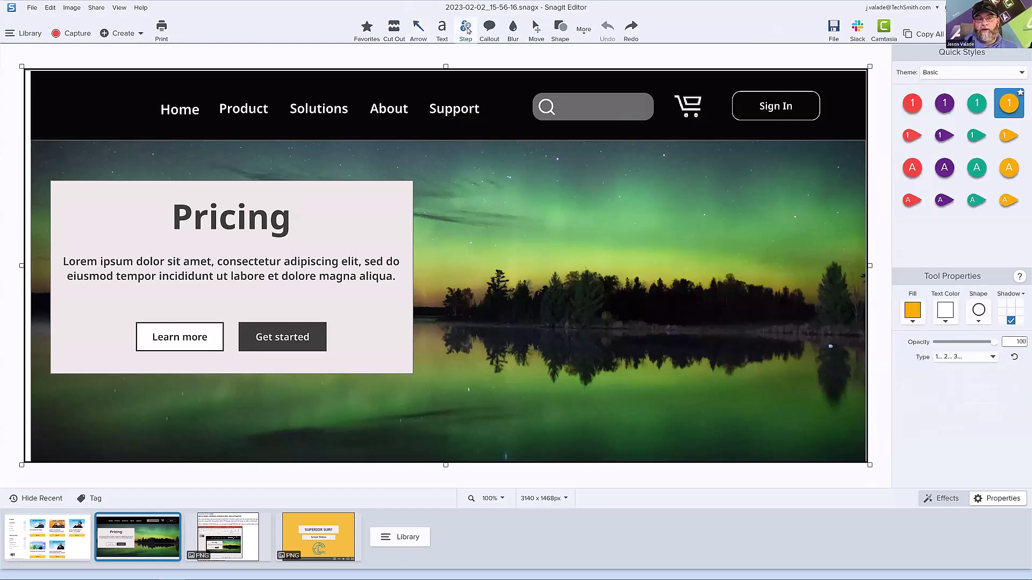
left_click(912, 102)
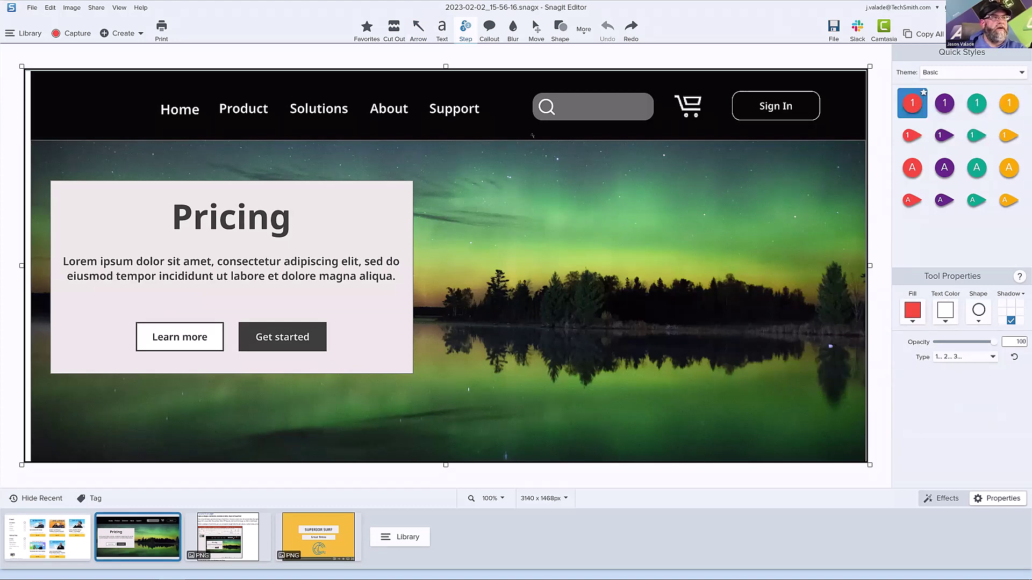
left_click(149, 96)
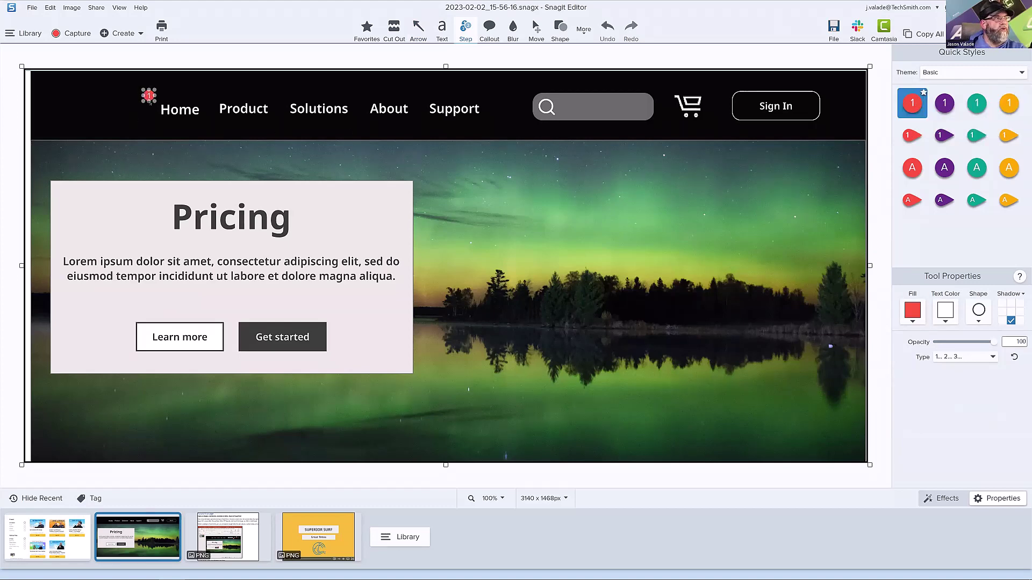
left_click_drag(151, 99, 202, 150)
left_click_drag(148, 116, 105, 101)
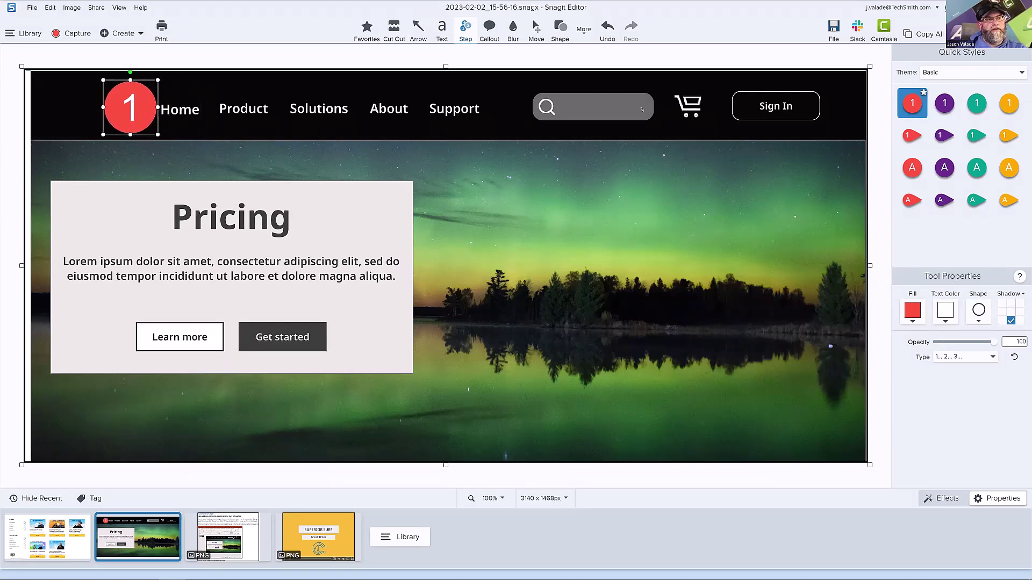
Place further red steps on the search box and beside Learn more, and restyle the search box one as a purple lettered teardrop.
left_click(641, 108)
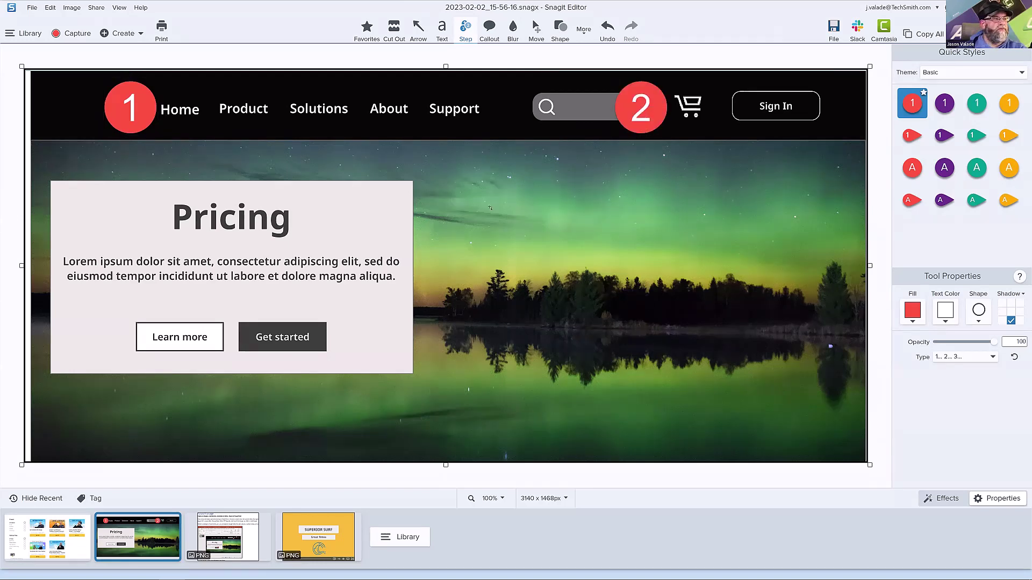
left_click(119, 350)
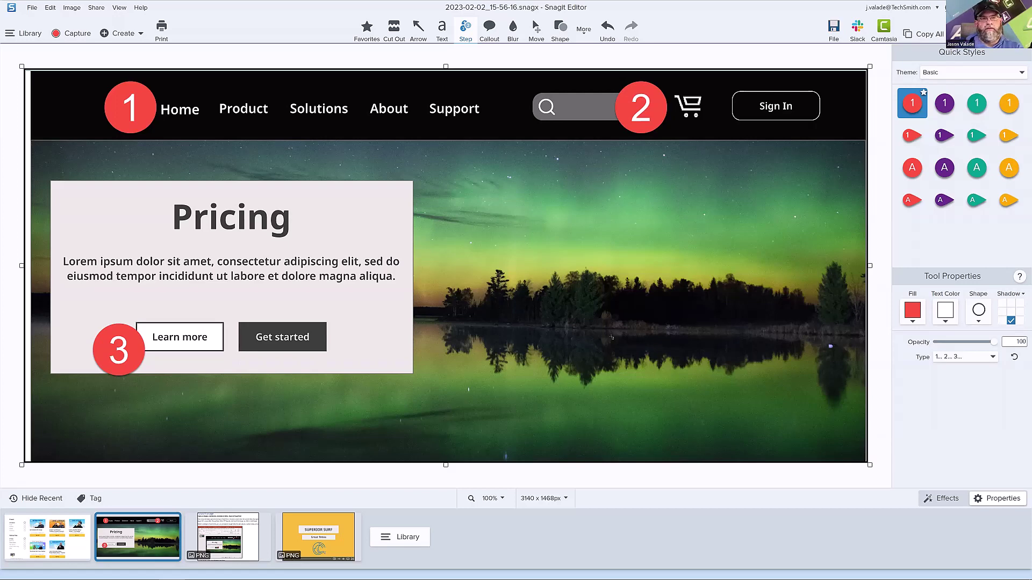
right_click(659, 111)
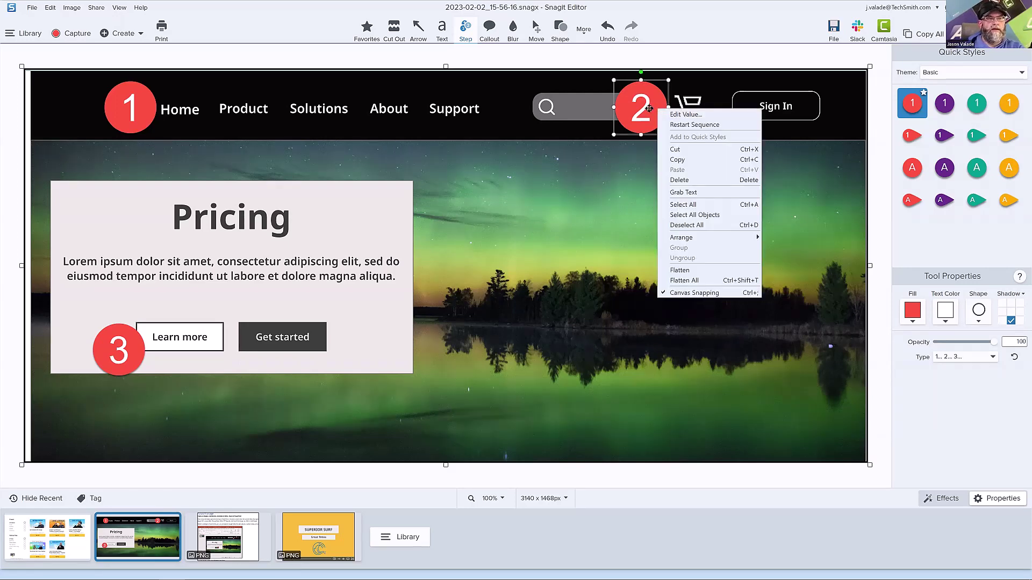
left_click(939, 200)
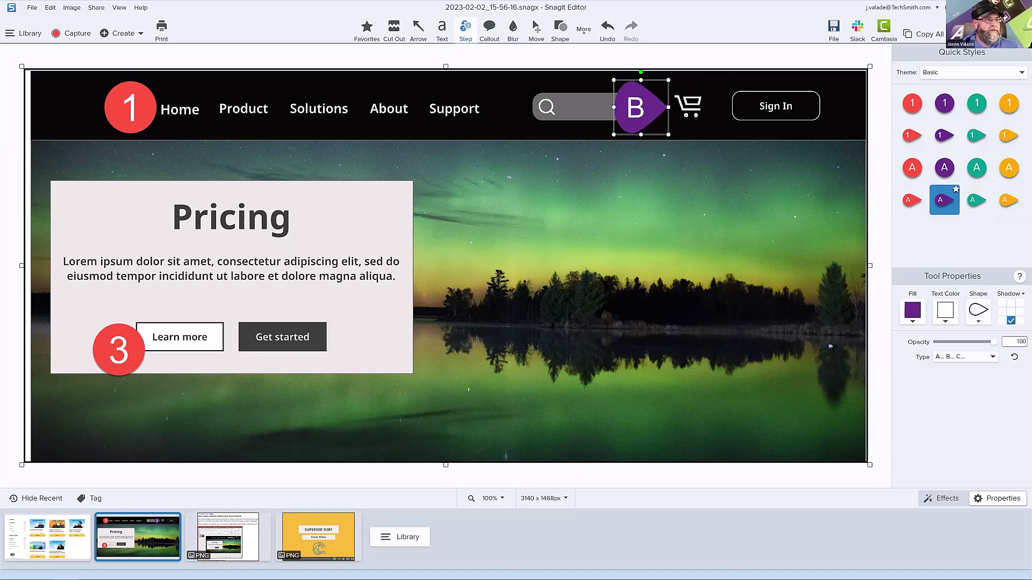
Undo the step restyling and all placed steps until the image is clear of annotations.
key("ctrl+z")
key("ctrl+z")
key("ctrl+z")
key("ctrl+z")
key("ctrl+z")
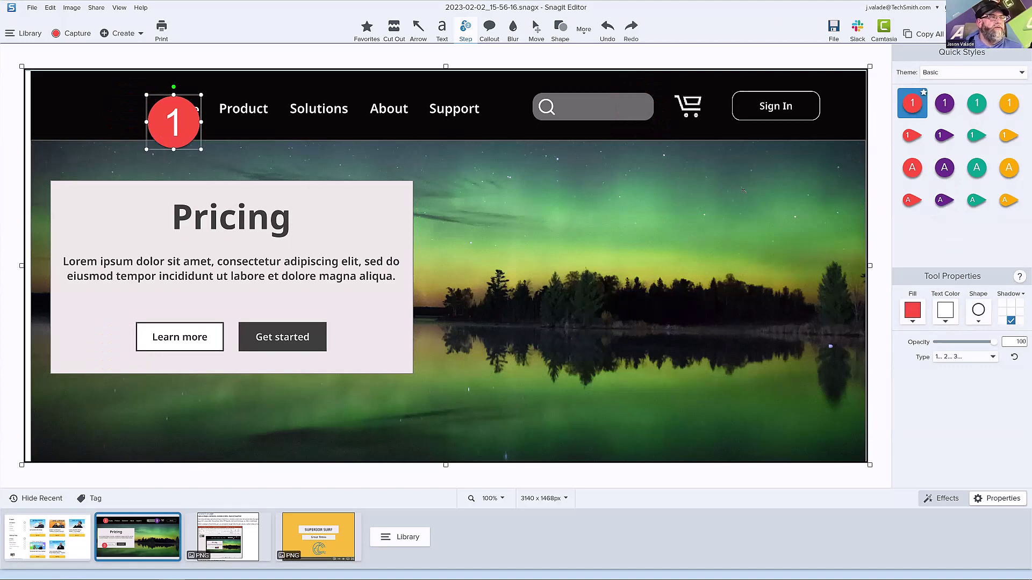
key("ctrl+z")
key("ctrl+z")
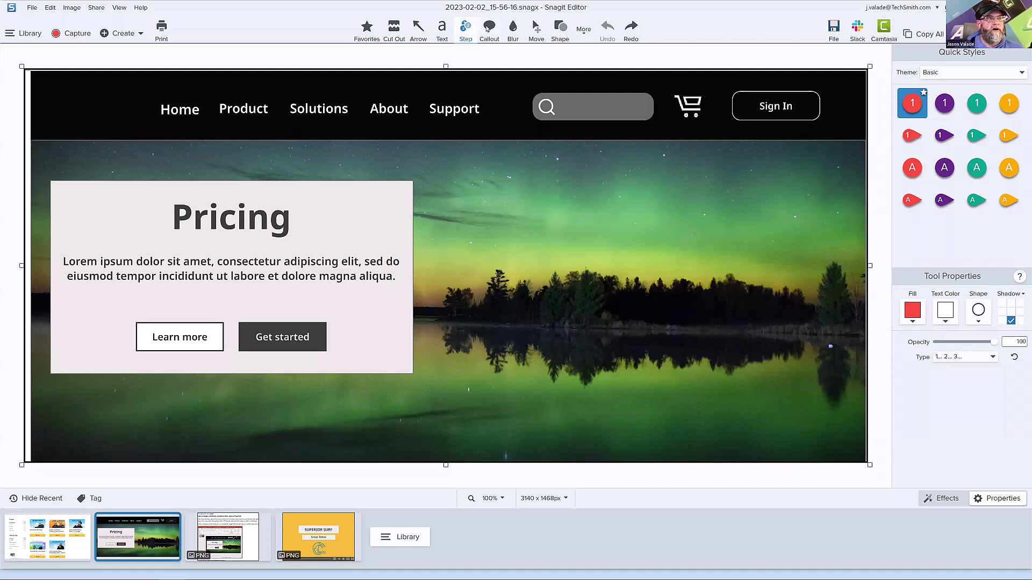
Draw a white callout with a green outline over the sky, aim its tail at the Get started button and enlarge its box.
left_click(487, 28)
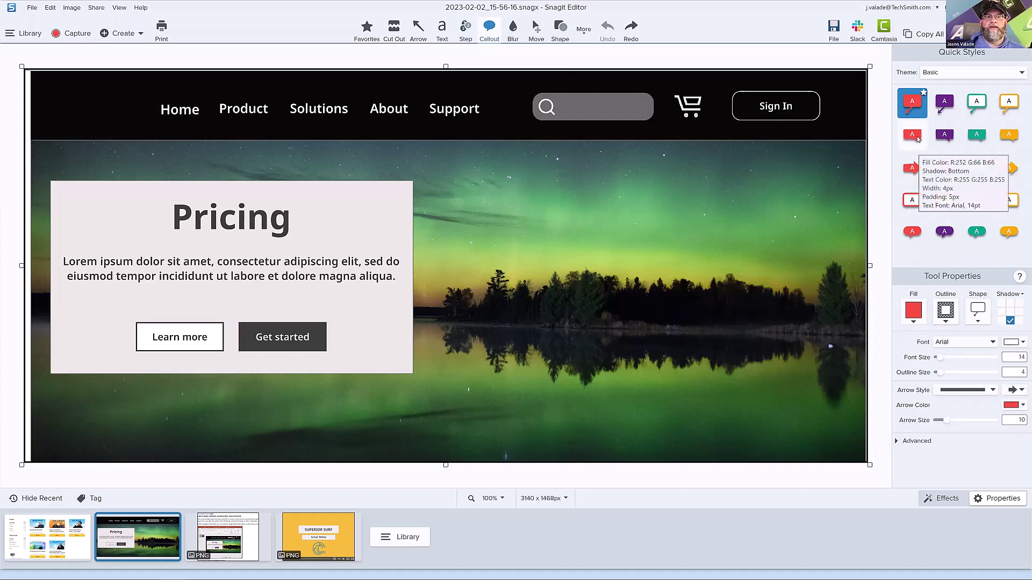
left_click(976, 104)
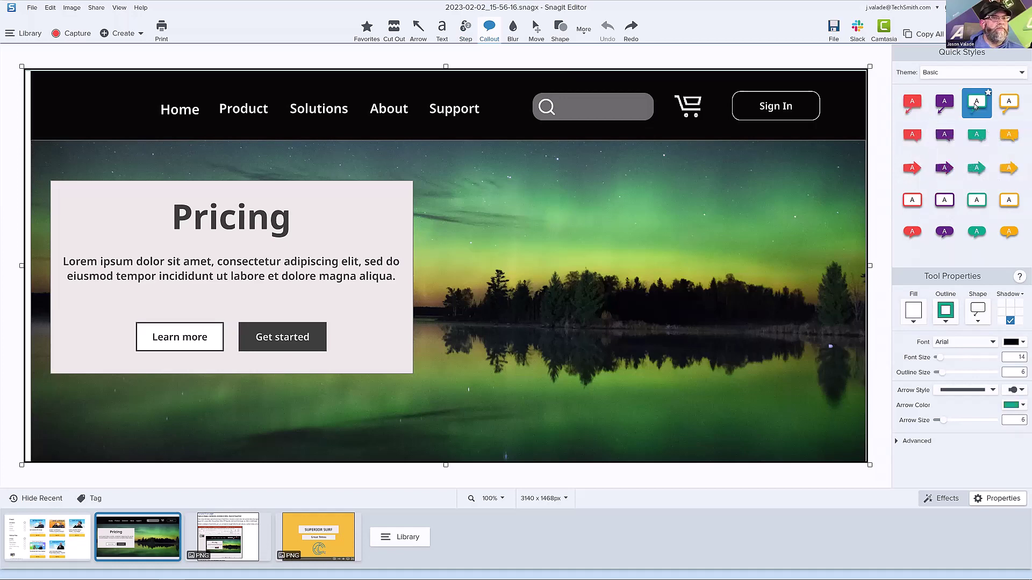
mouse_move(433, 341)
left_mouse_down()
mouse_move(652, 226)
mouse_move(718, 174)
left_mouse_up()
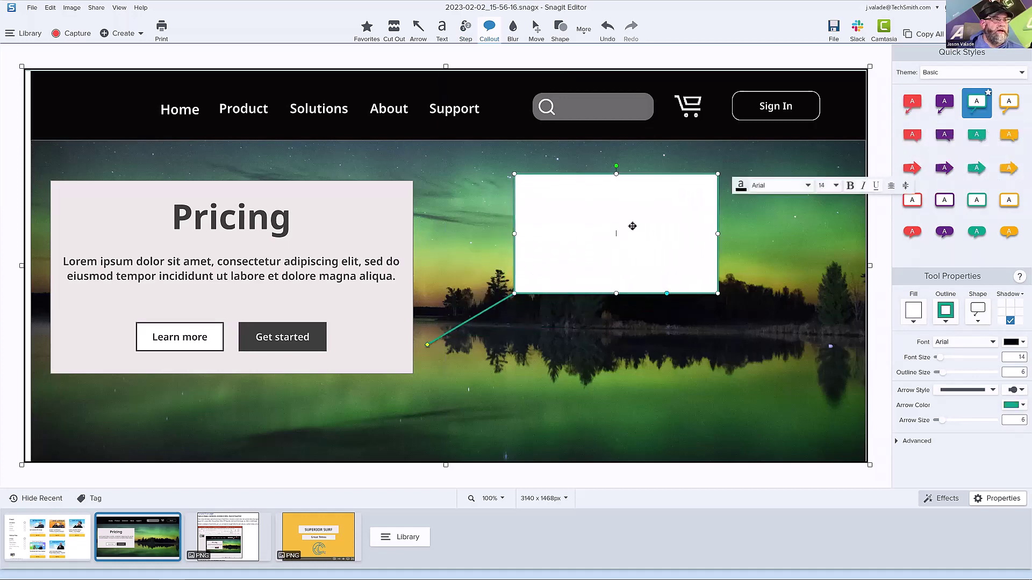
left_click_drag(632, 226, 610, 227)
left_click_drag(405, 344, 317, 337)
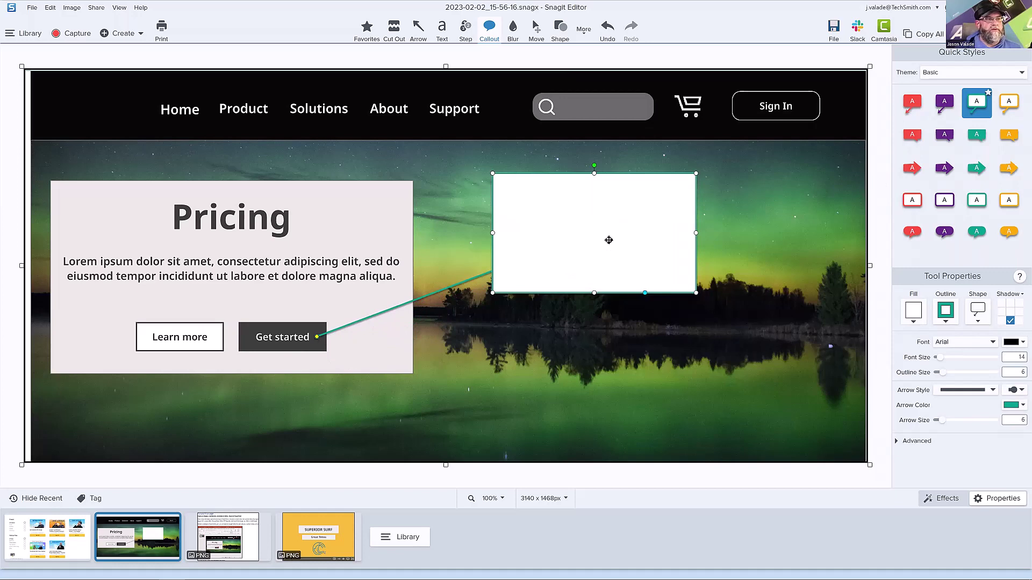
left_click(609, 240)
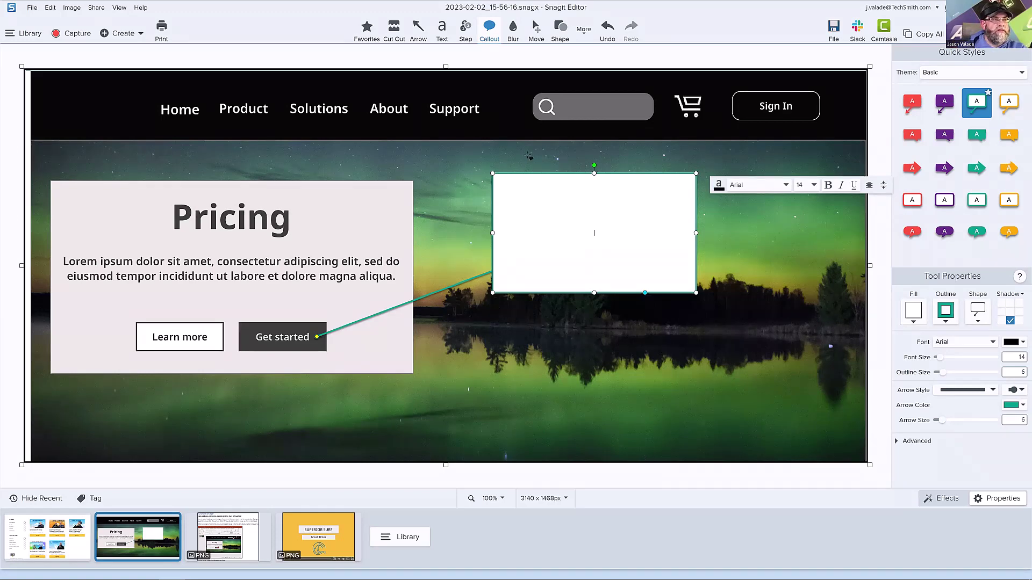
left_click_drag(491, 292, 471, 334)
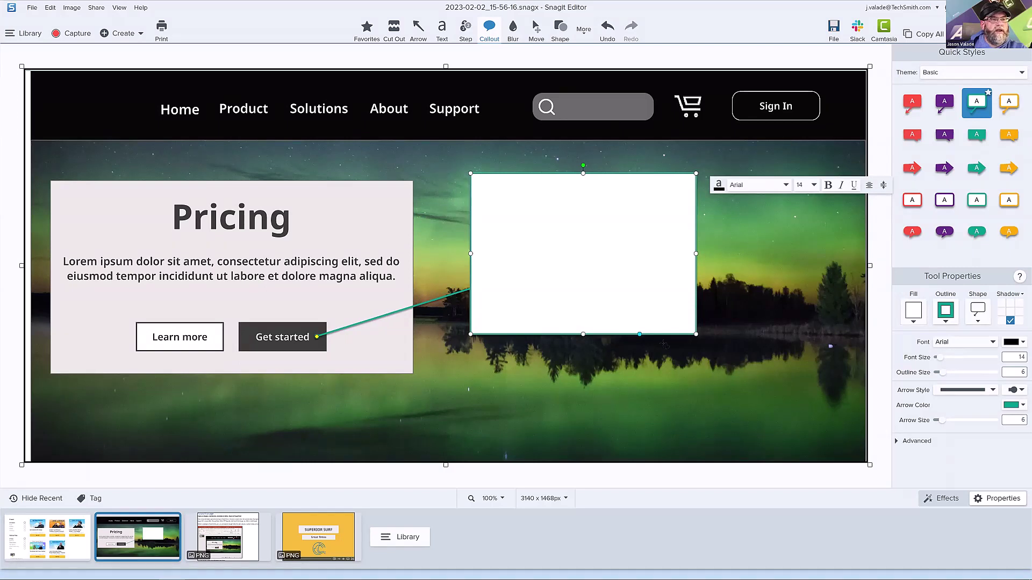
Add two extra tails to the callout, one pointing to Sign In and one to the Learn more button.
left_click_drag(639, 336, 751, 108)
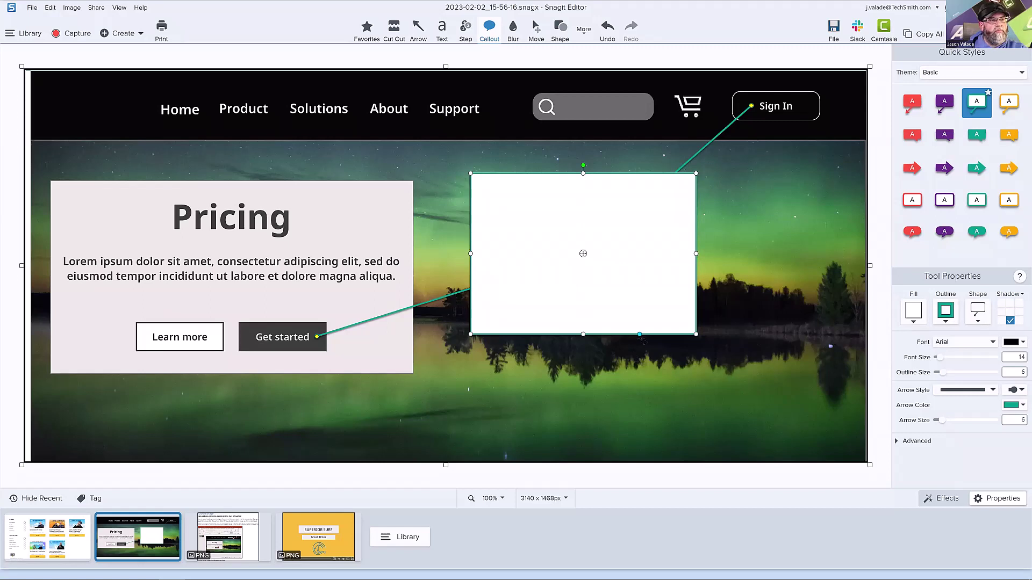
left_click_drag(639, 334, 608, 357)
left_click_drag(514, 383, 182, 324)
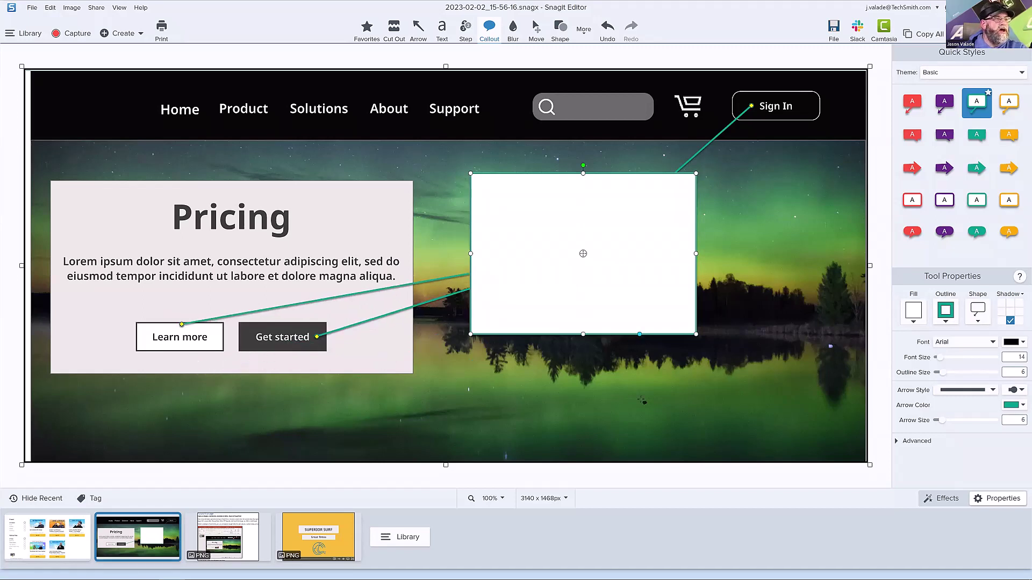
left_click(642, 400)
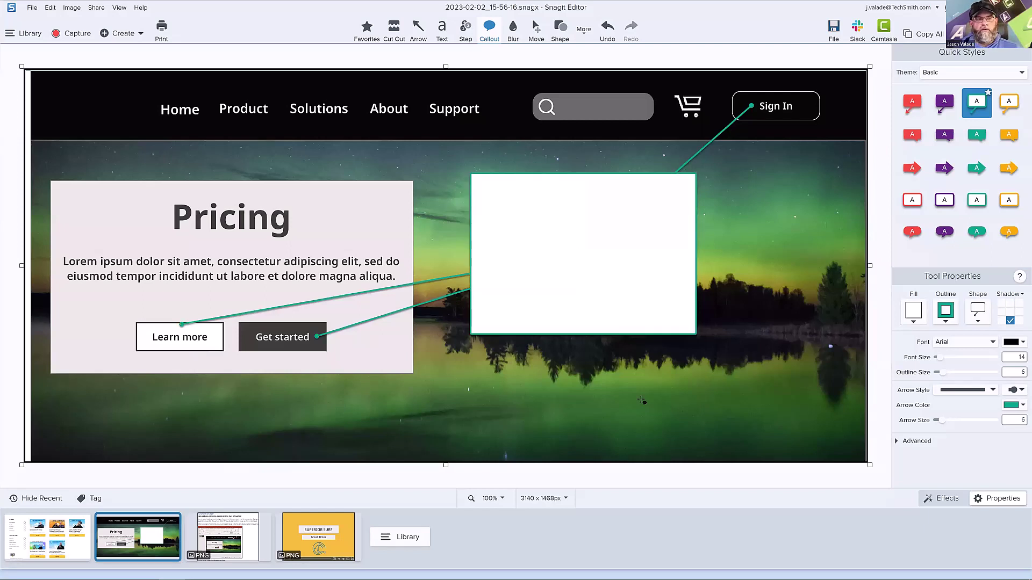
Enter the text "Click here for more info." in the callout.
left_click(589, 265)
type("Click")
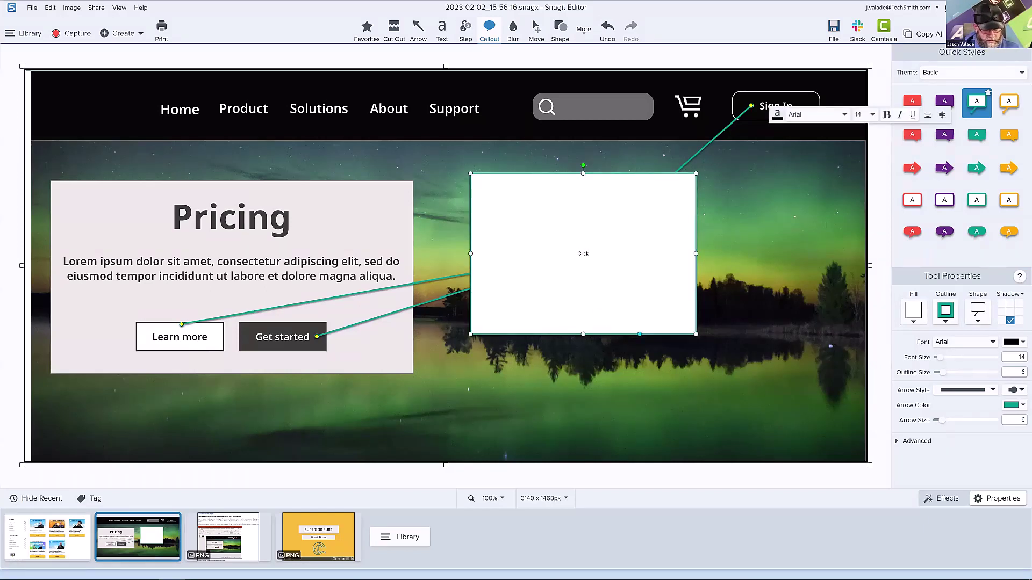
type(" here for more in")
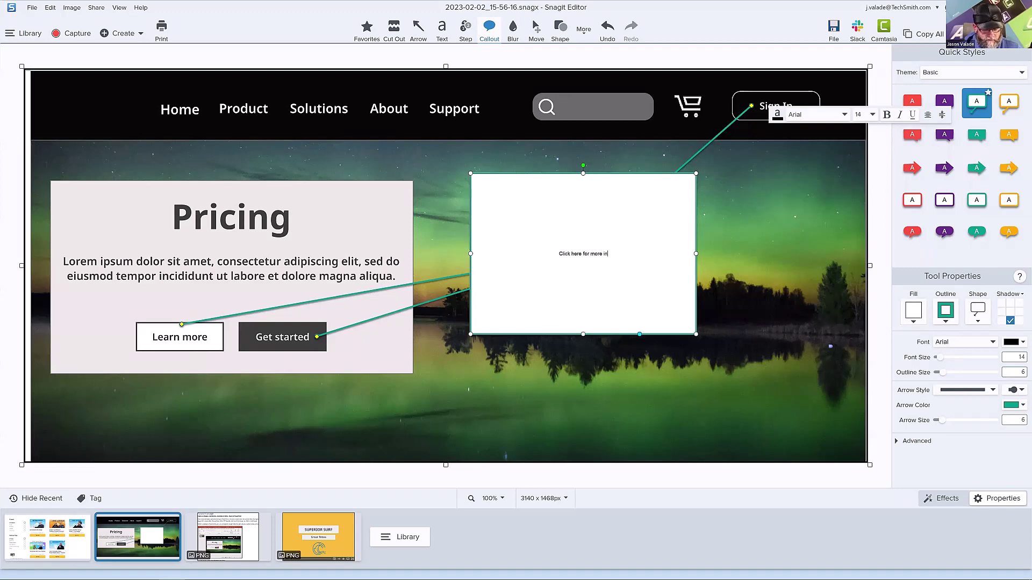
type("fo.")
Set the callout text's font size to 96 and save the callout's look as a new quick style.
key("ctrl+a")
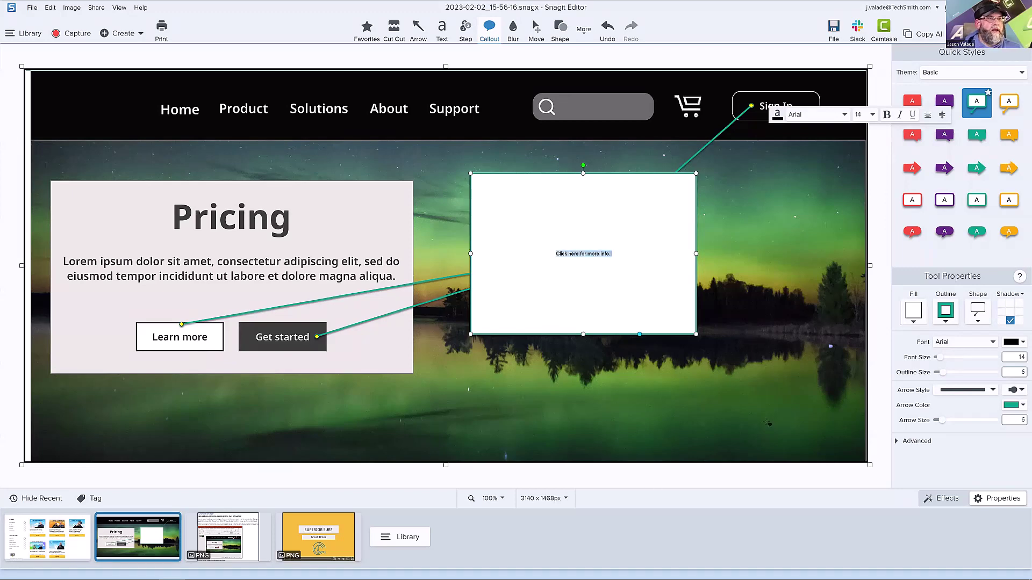
left_click(861, 115)
left_click(859, 299)
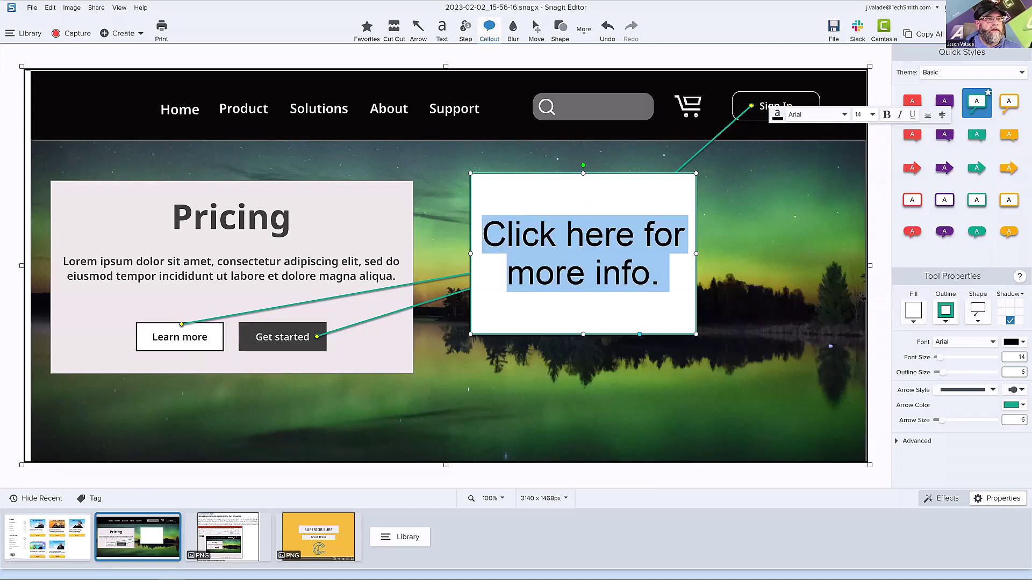
key("Escape")
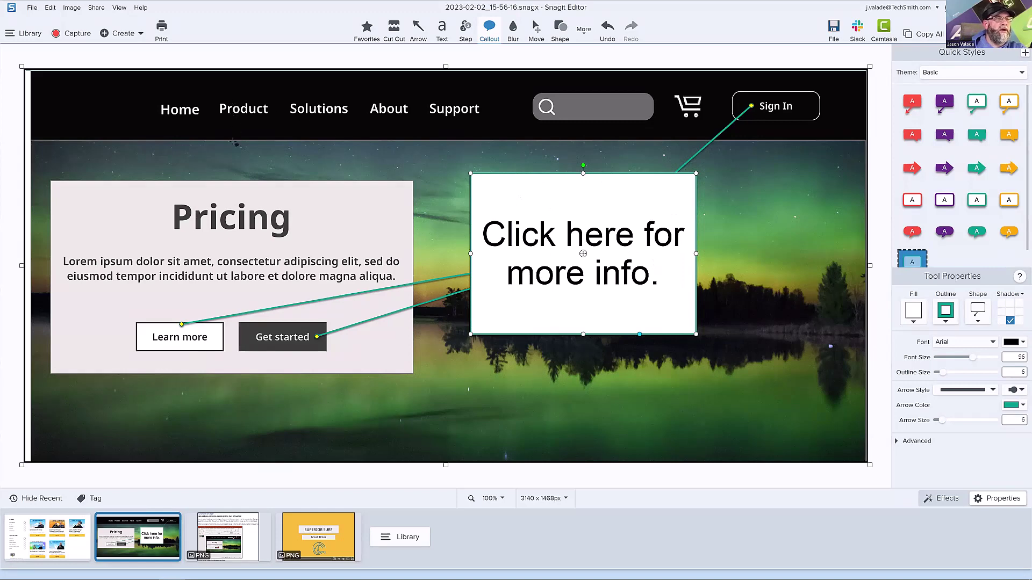
Draw a small callout in the same style below the Solutions and About links, and switch to the Move tool.
left_click_drag(232, 157, 425, 114)
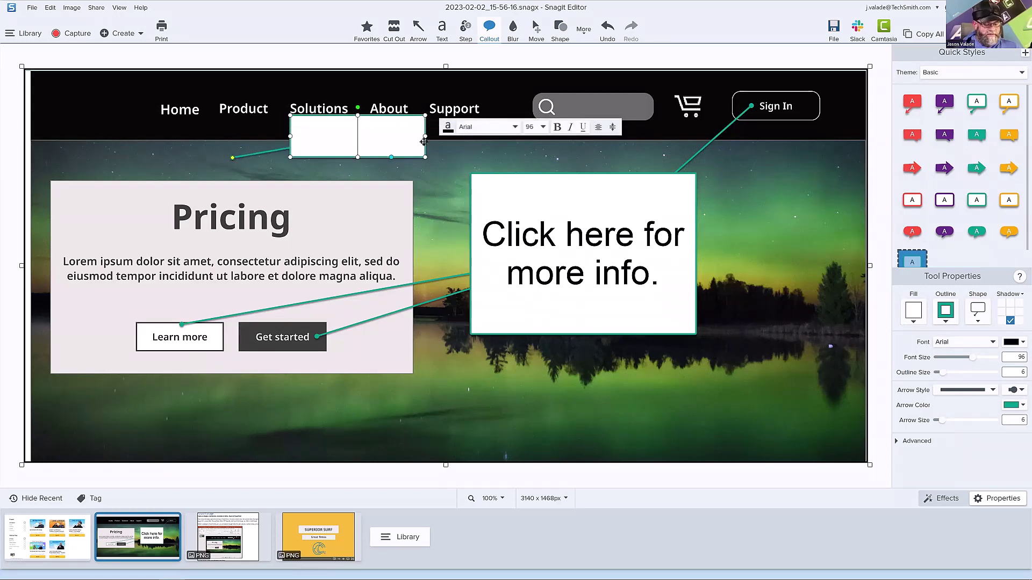
left_click(429, 188)
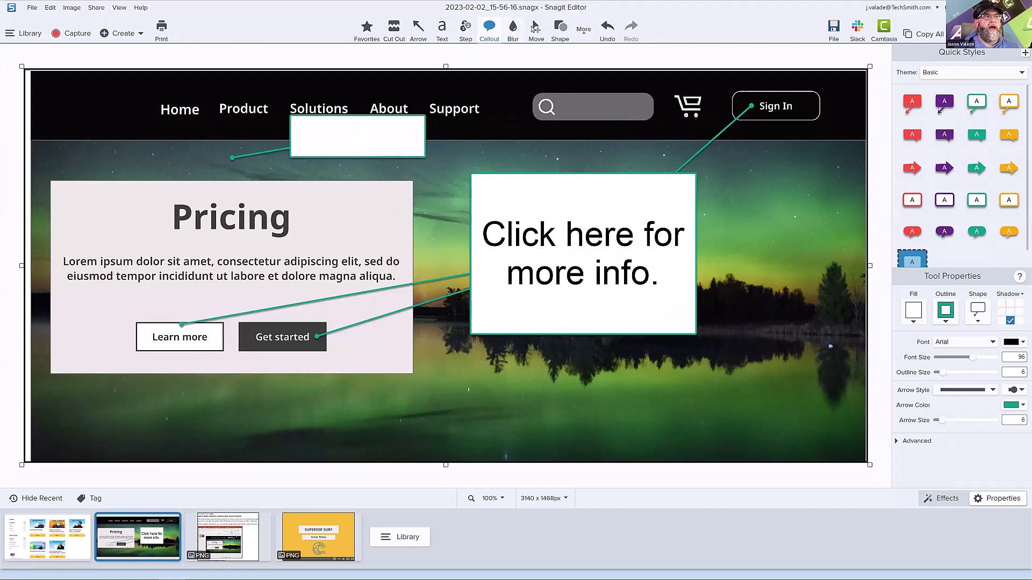
left_click(538, 28)
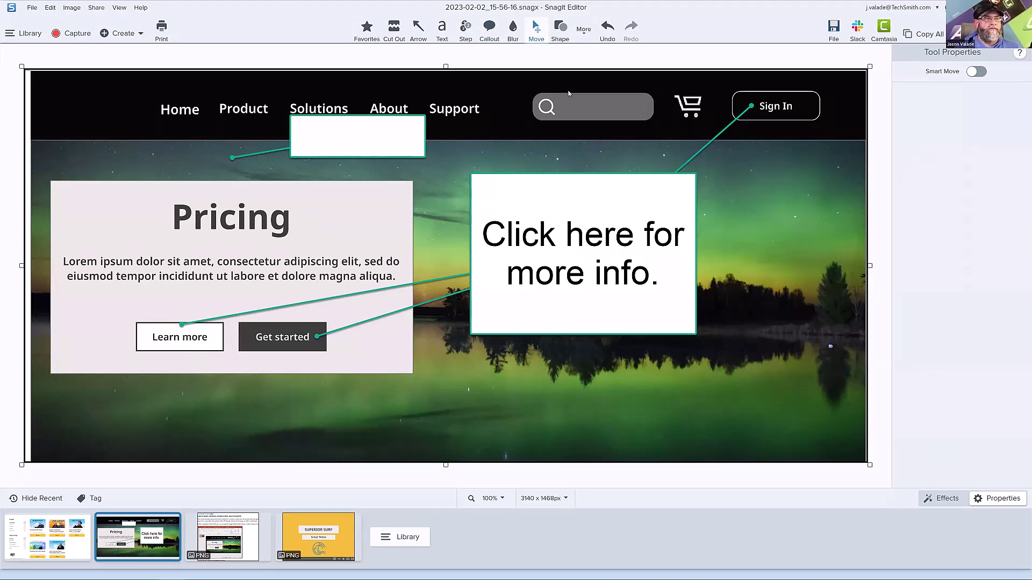
left_click(559, 188)
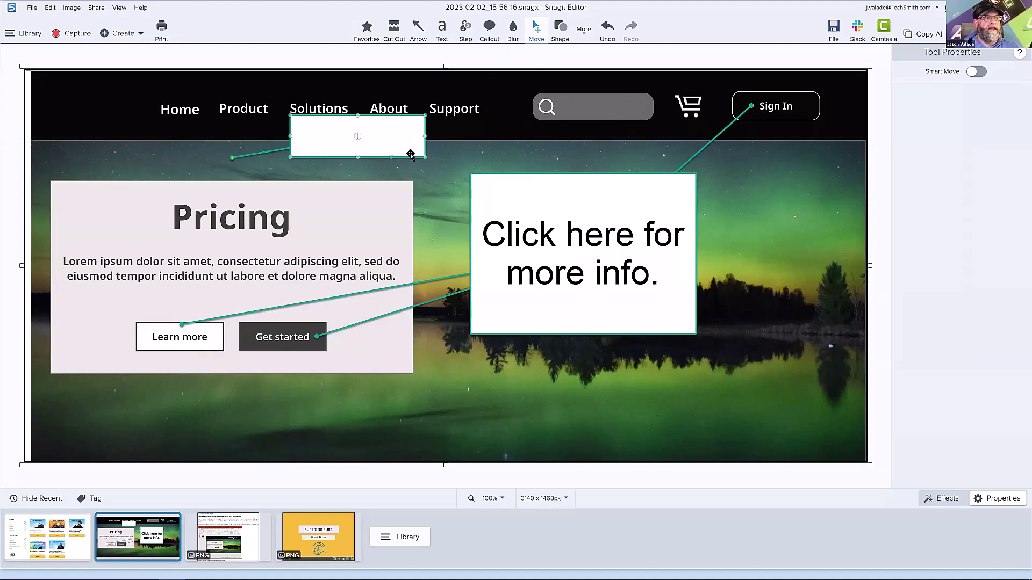
left_click(783, 304)
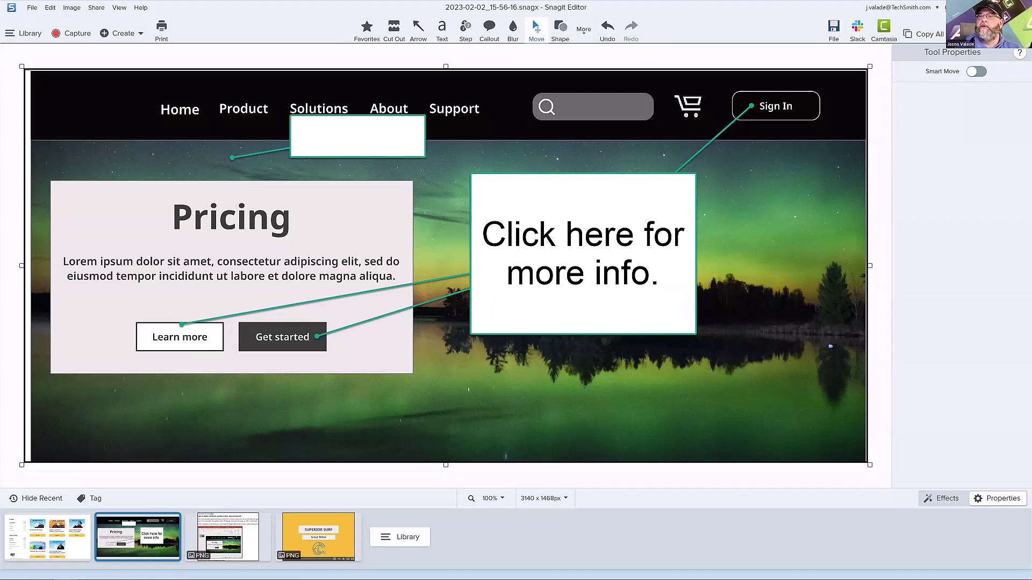
Examine the drawing tools, menu items, share destinations, effects and spacer offered for customizing the toolbar.
left_click(586, 29)
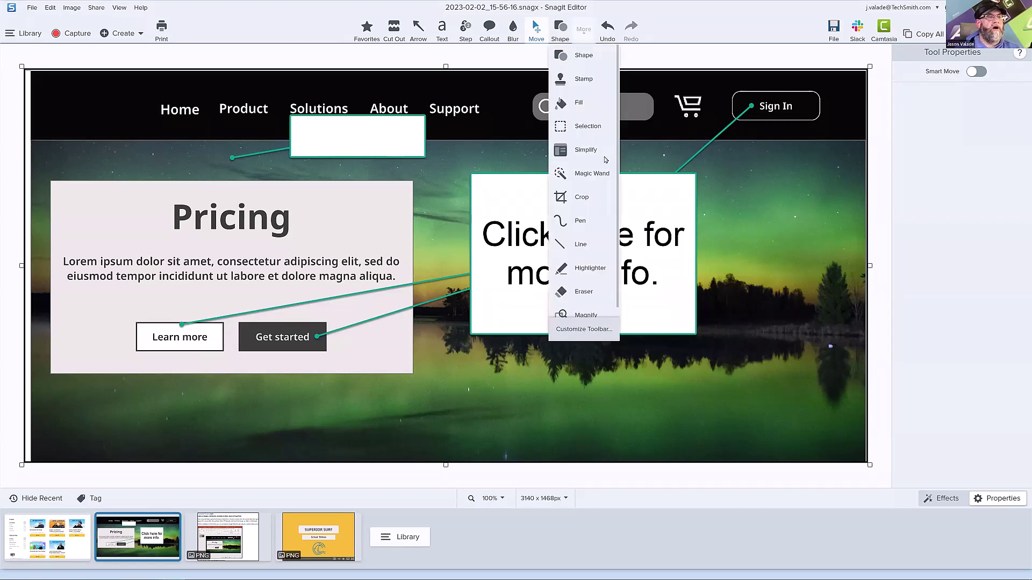
left_click(577, 328)
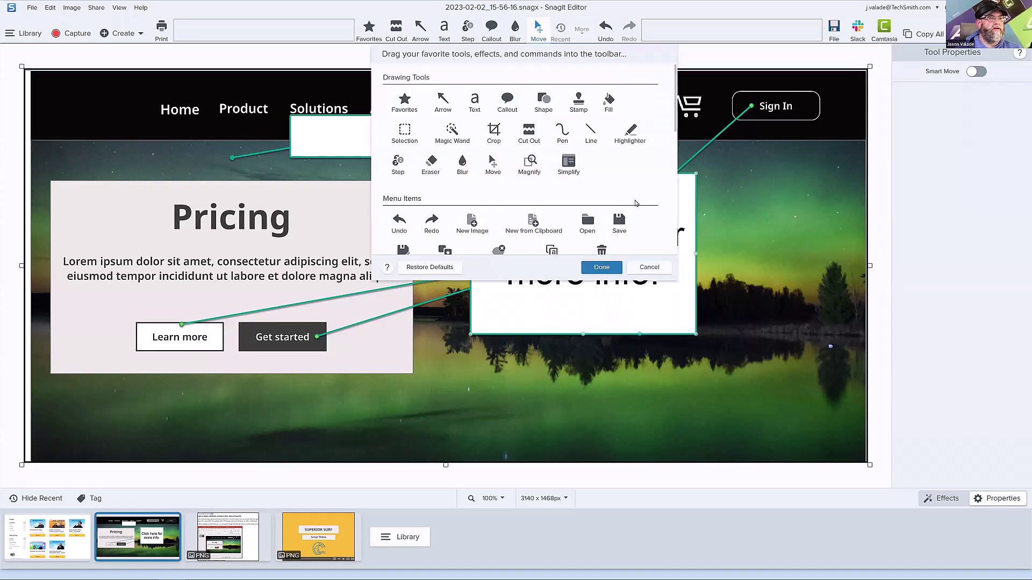
scroll(631, 166, "down", 2)
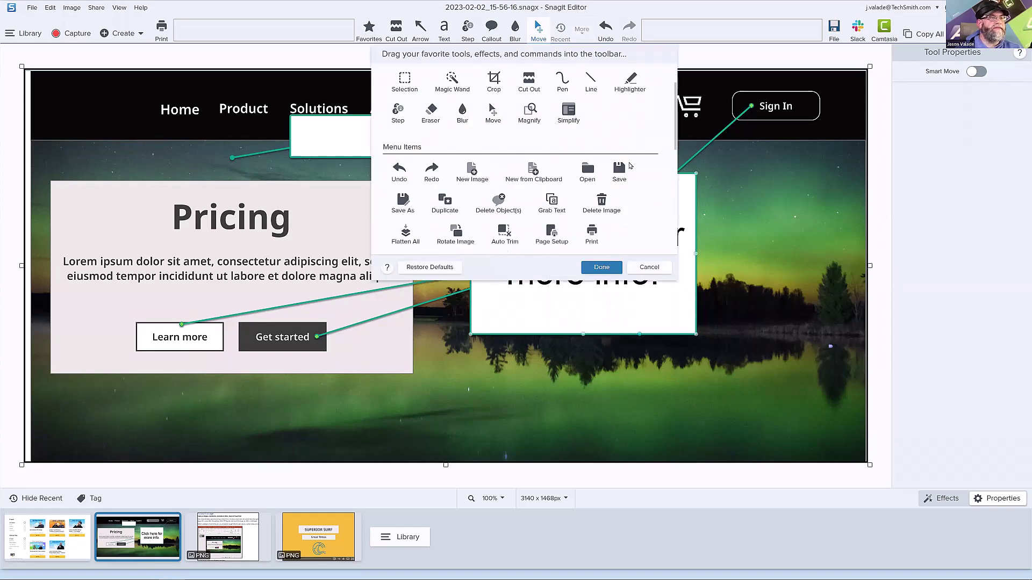
scroll(631, 165, "down", 2)
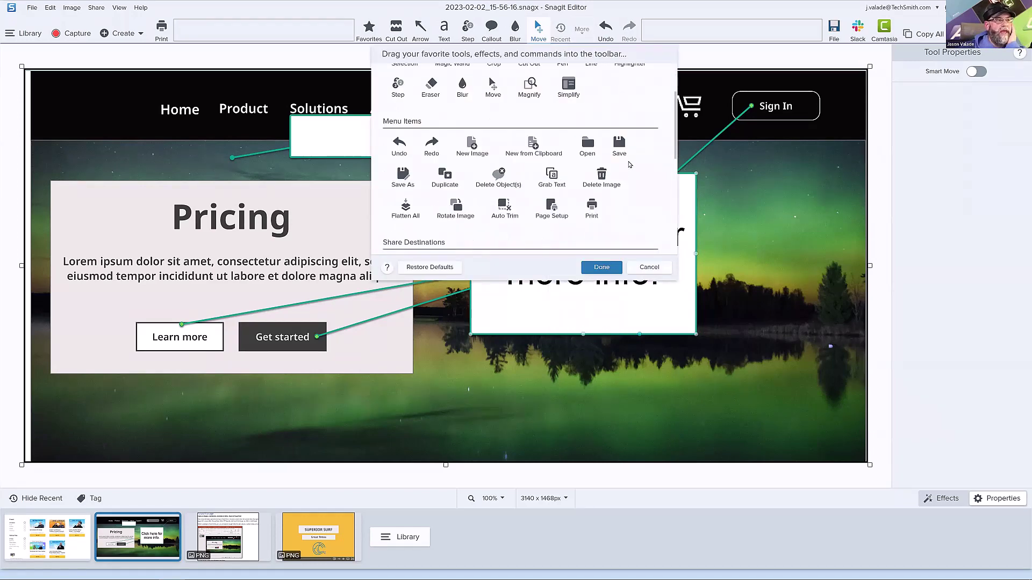
scroll(630, 164, "down", 1)
scroll(631, 165, "down", 1)
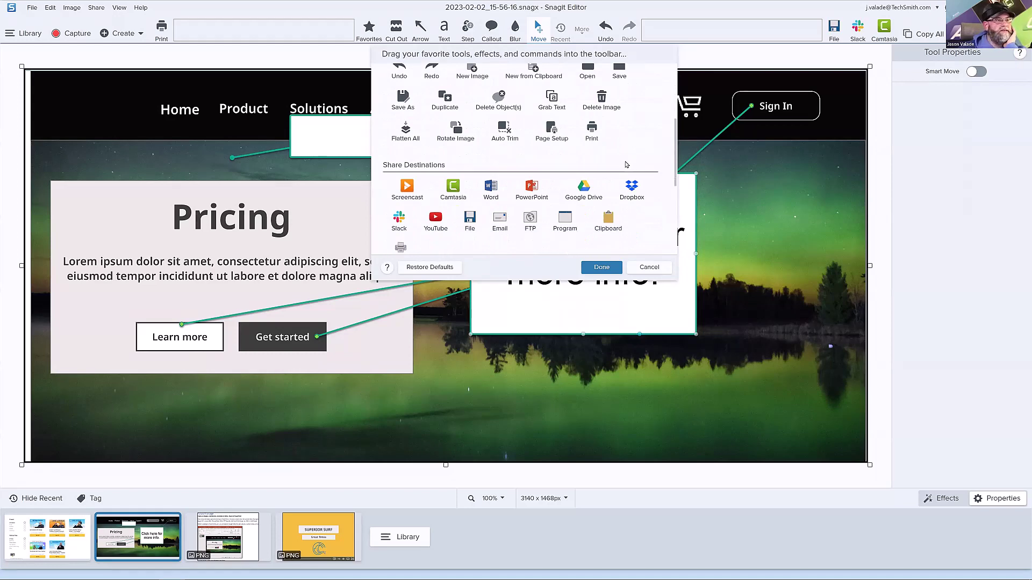
scroll(626, 165, "down", 1)
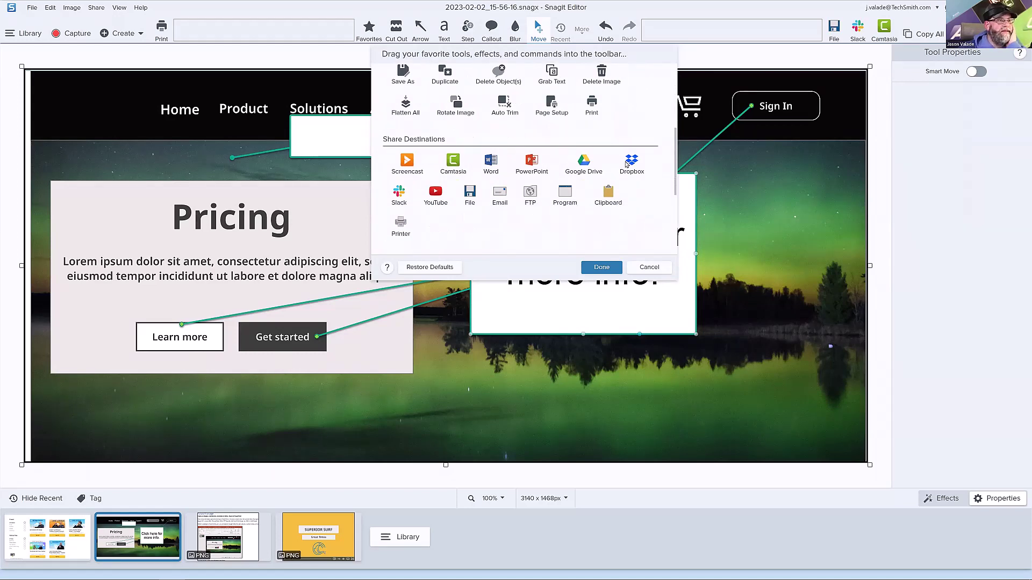
scroll(626, 165, "up", 6)
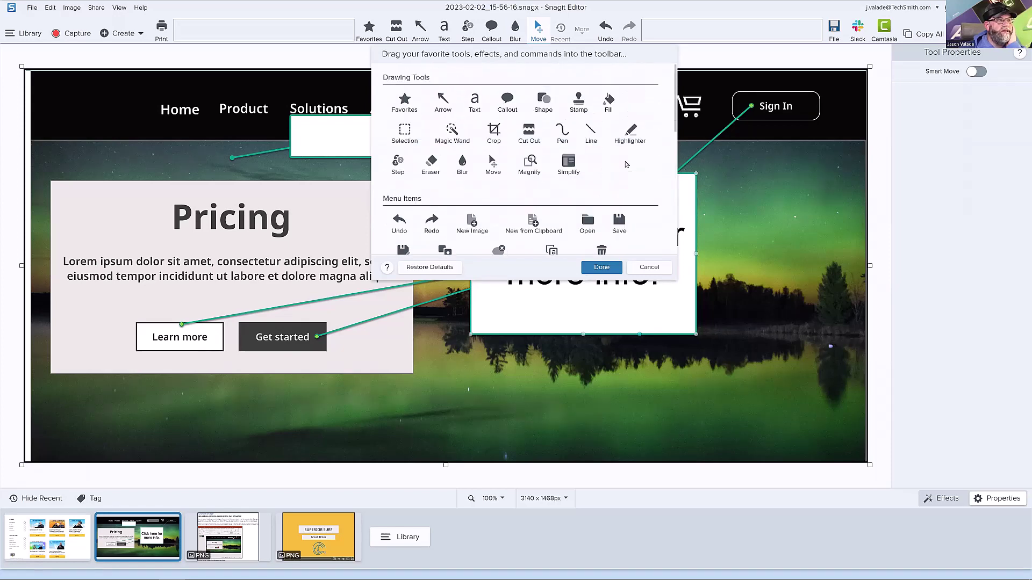
scroll(626, 165, "down", 10)
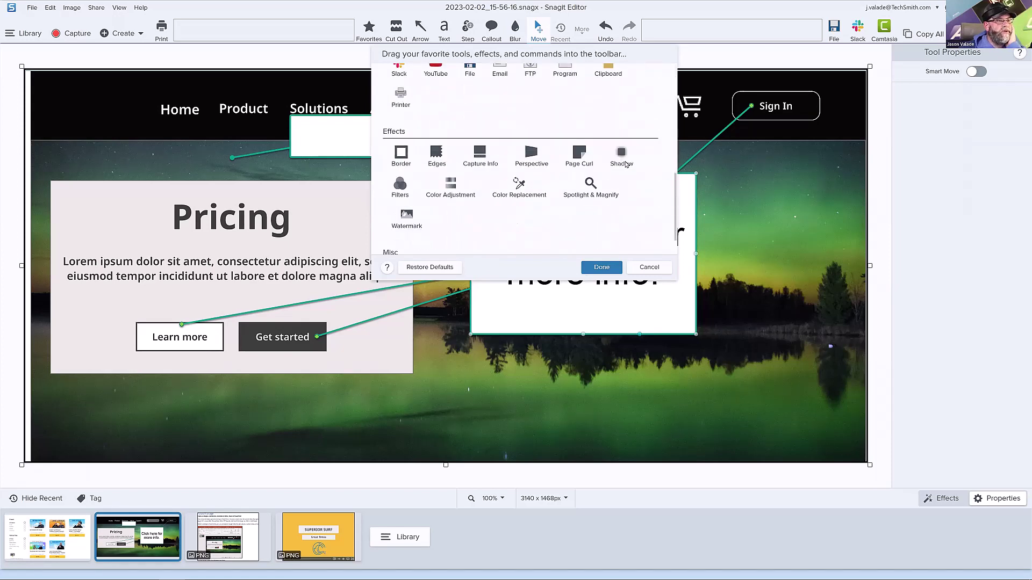
scroll(410, 225, "down", 2)
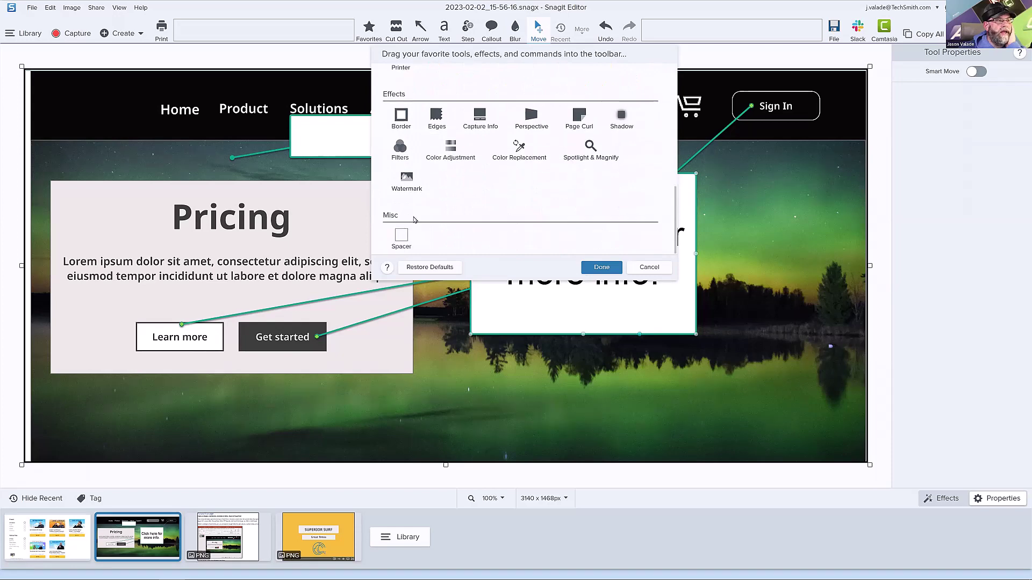
scroll(529, 187, "up", 3)
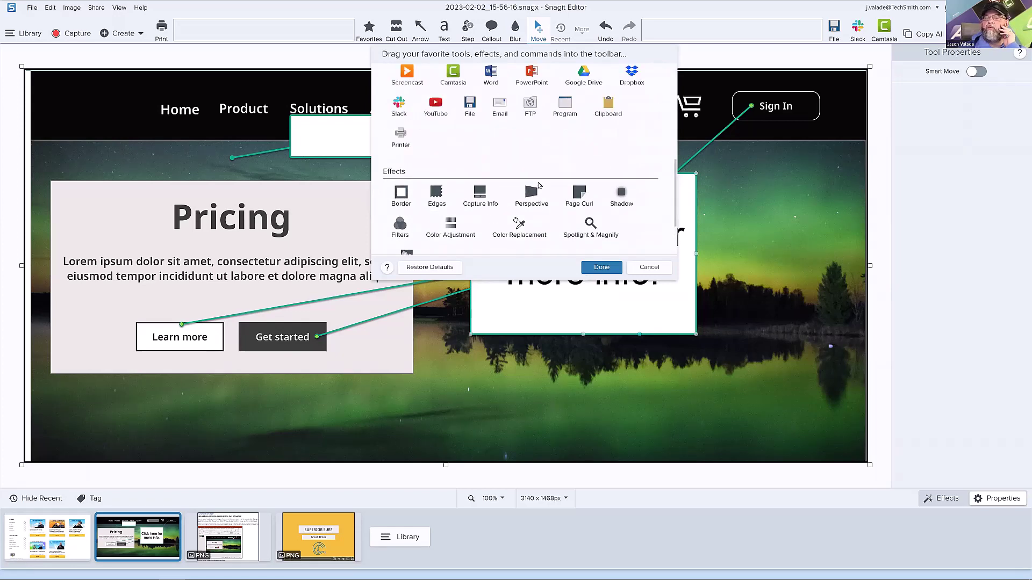
scroll(539, 185, "up", 5)
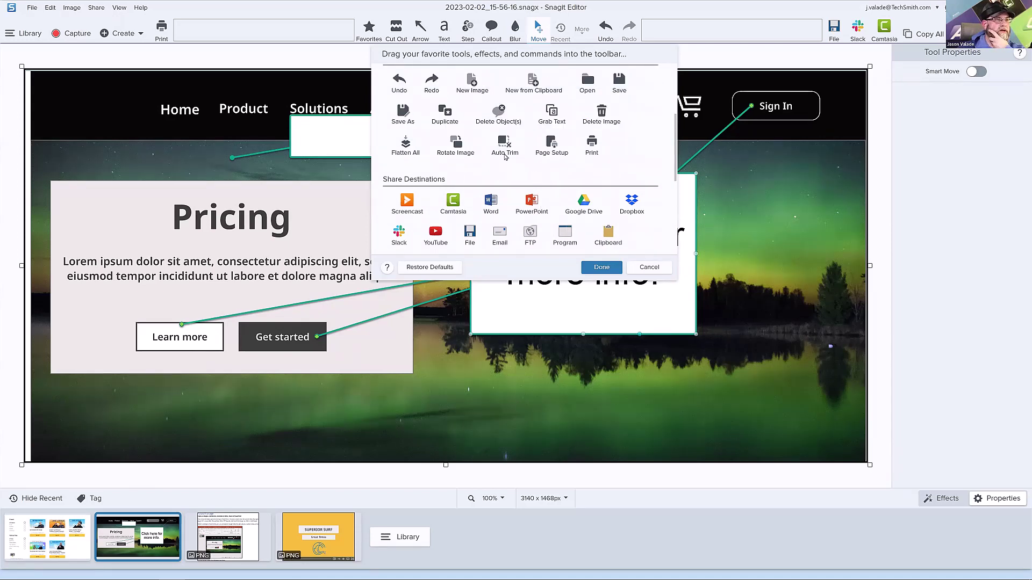
left_click(307, 53)
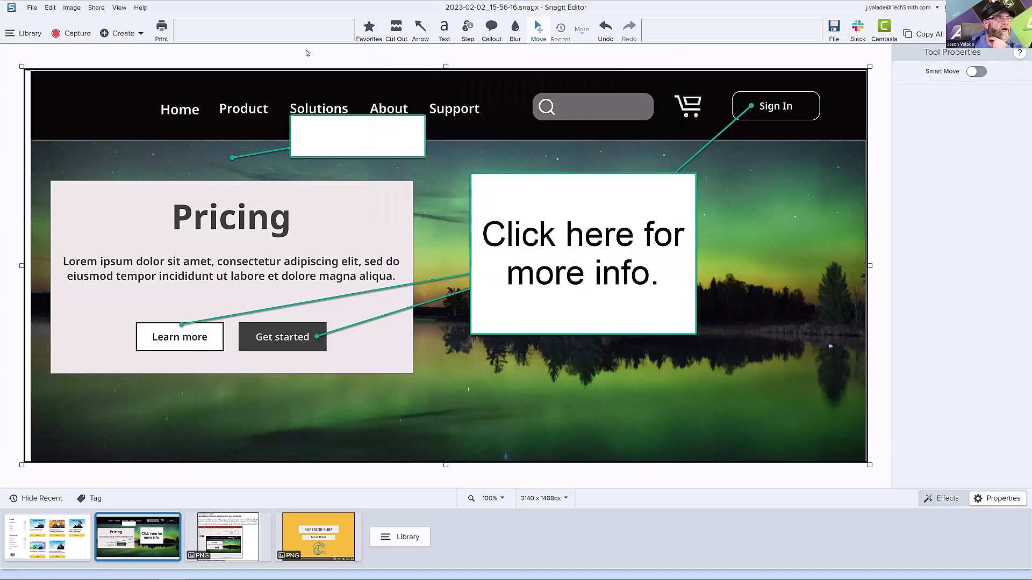
left_click(70, 8)
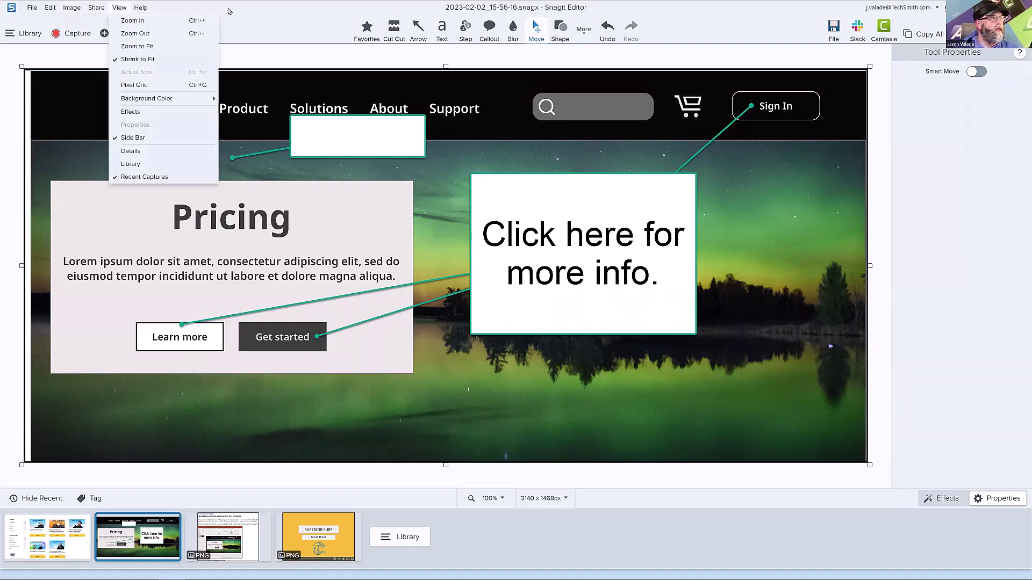
left_click(246, 10)
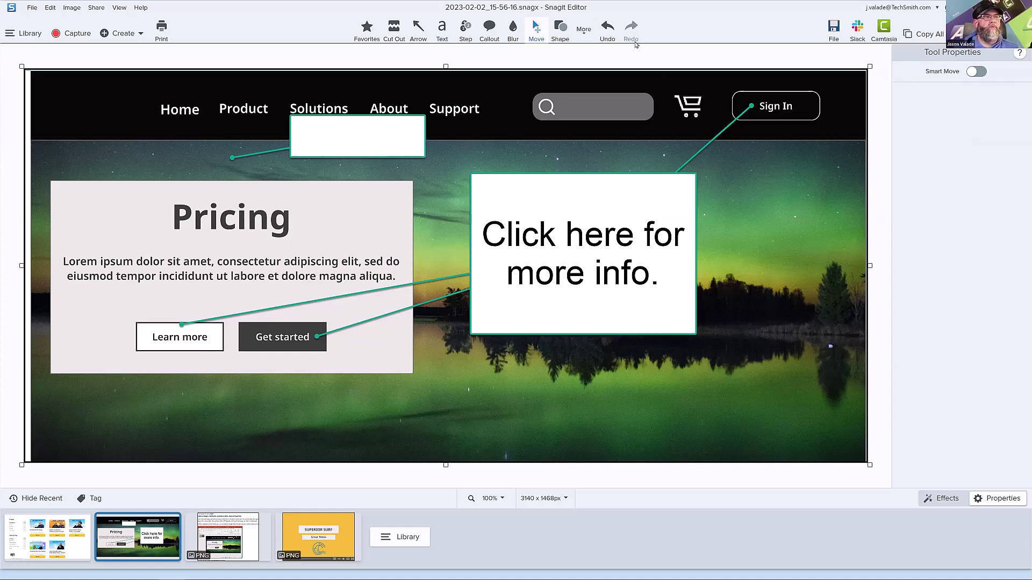
Reopen the toolbar customization to view the available menu items and share destinations, and cancel it.
left_click(584, 30)
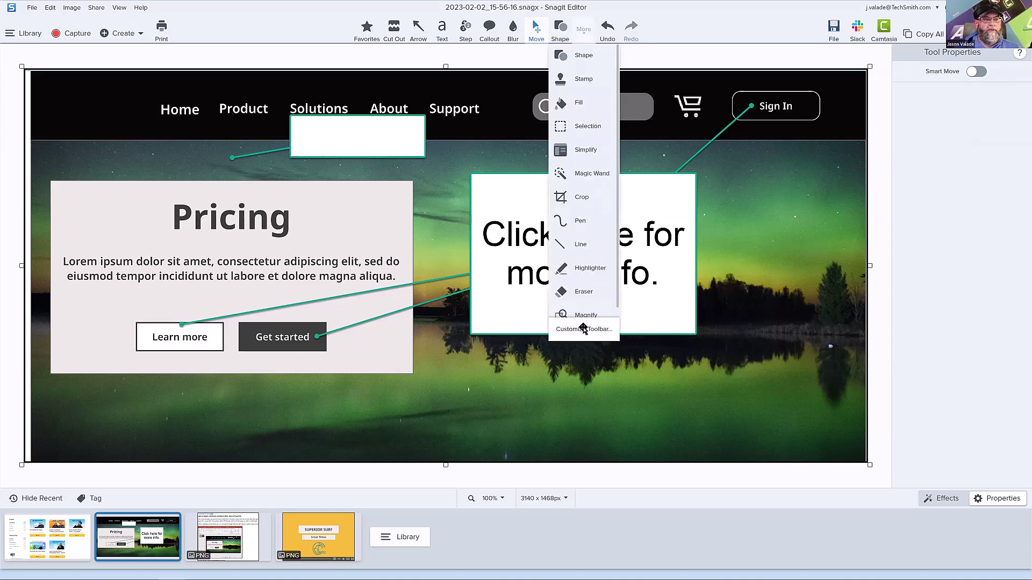
left_click(584, 328)
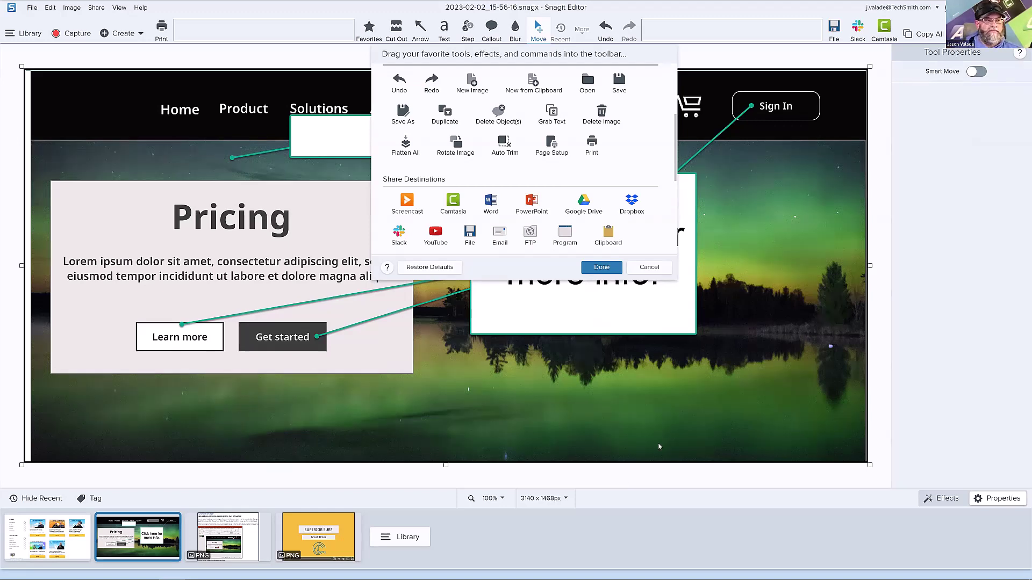
left_click(649, 267)
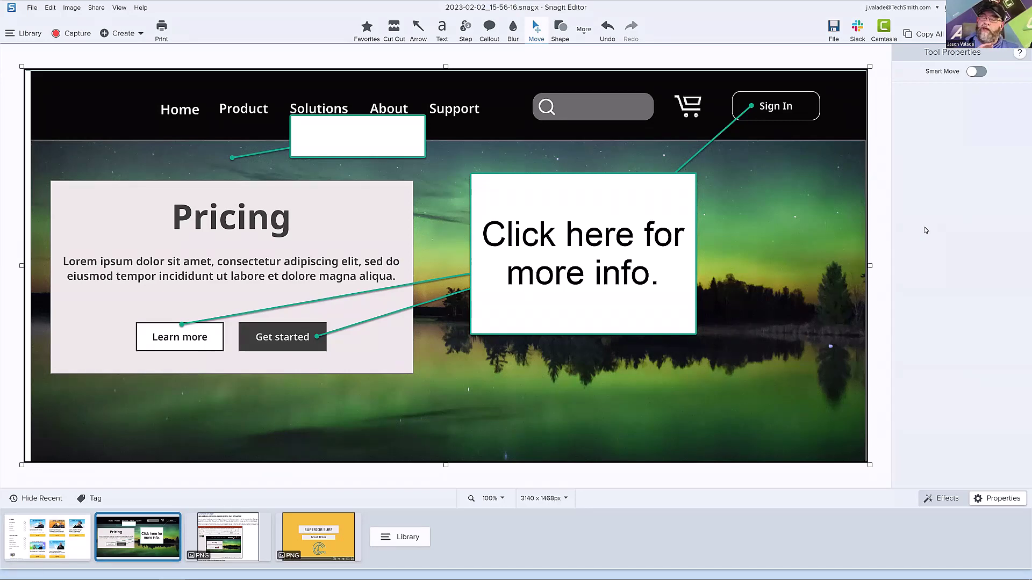
Display the additional tools that are not on the main toolbar.
left_click(585, 30)
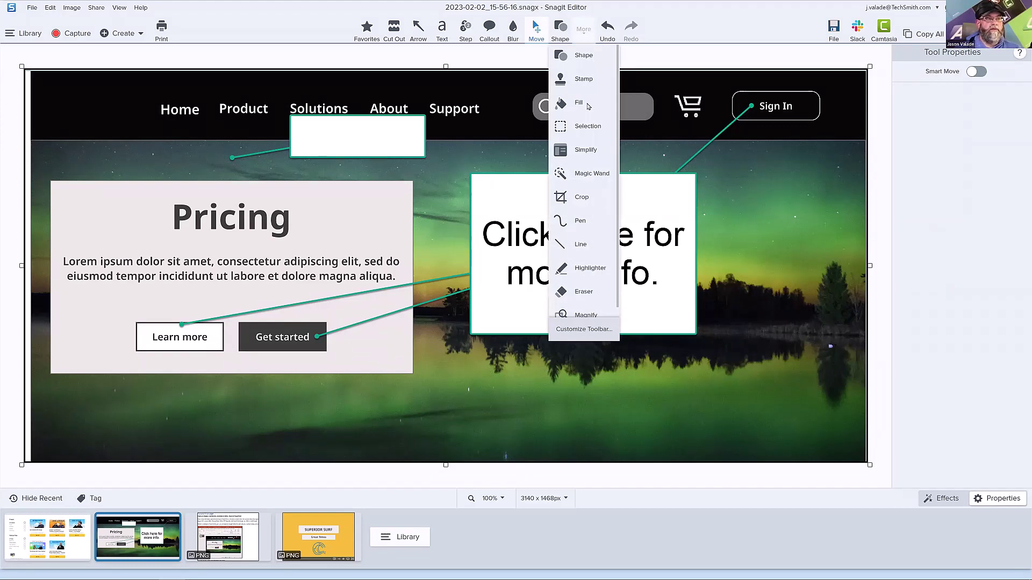